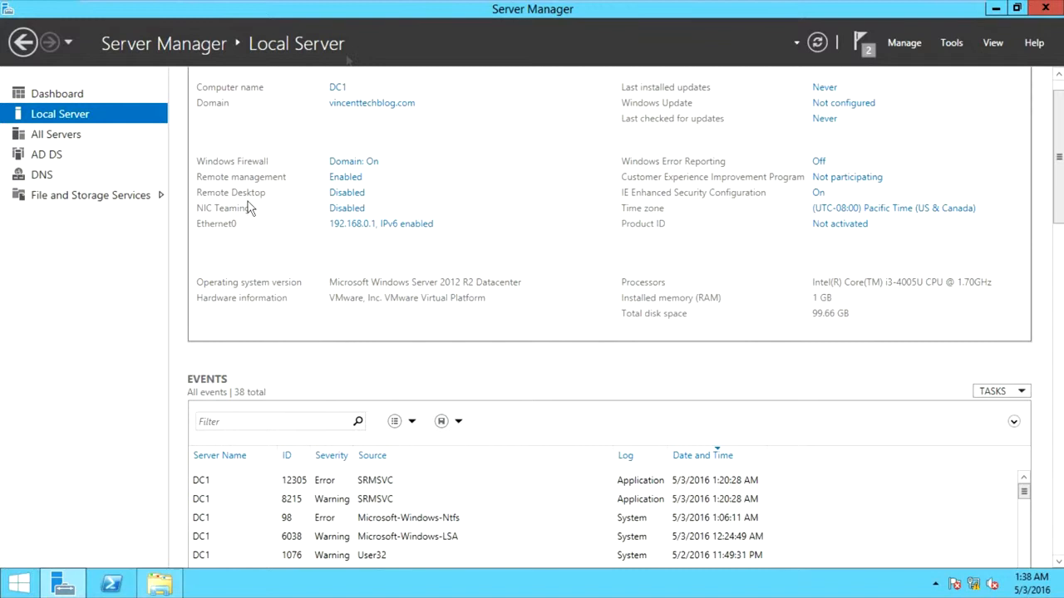
- Open File Server Resource Manager, check the quota templates under Quota Management, and return to the Quotas list
click(956, 45)
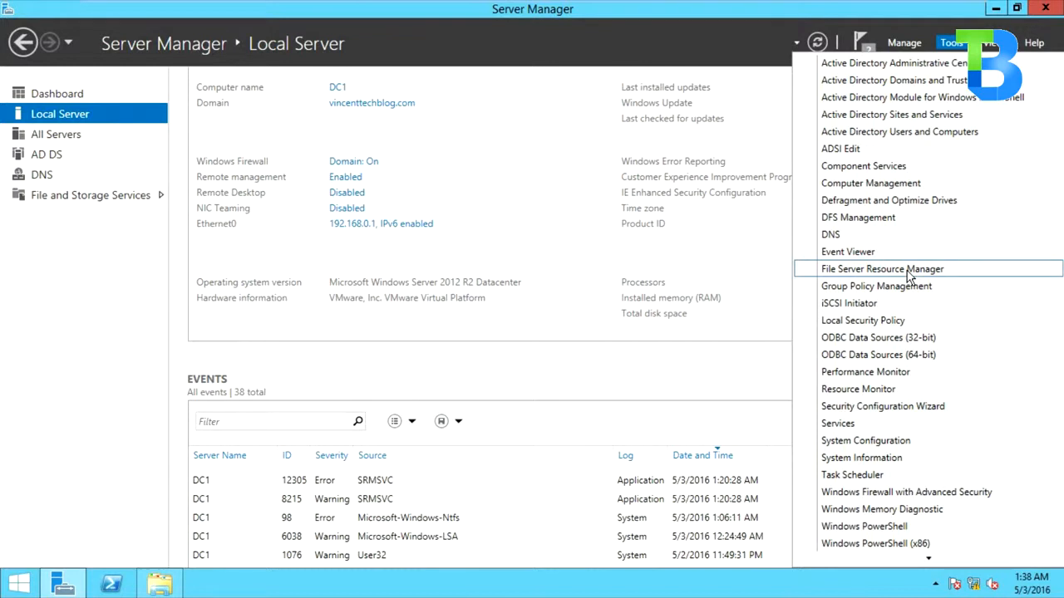
click(846, 277)
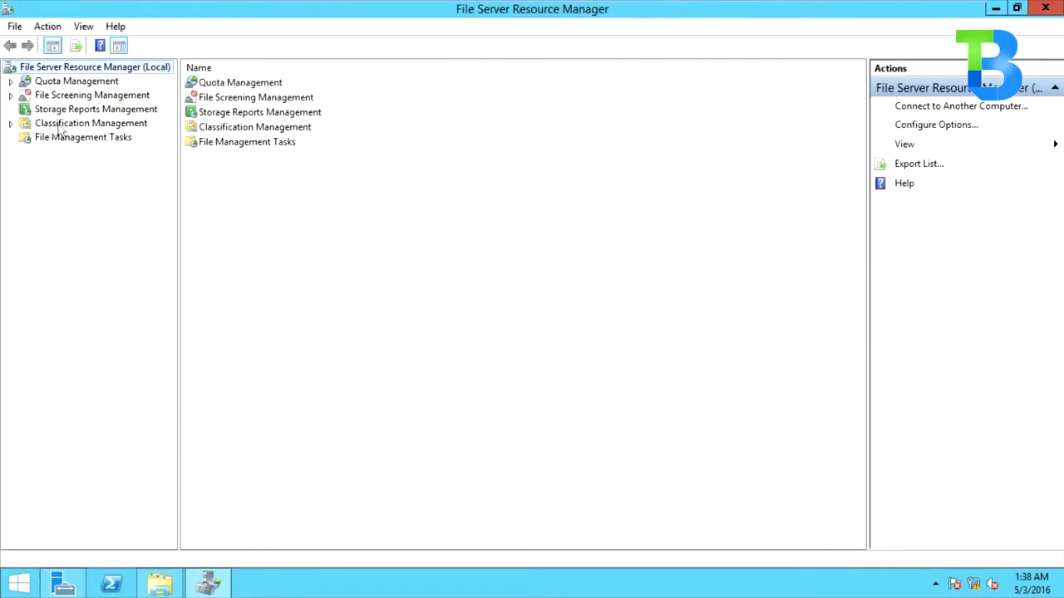
click(10, 82)
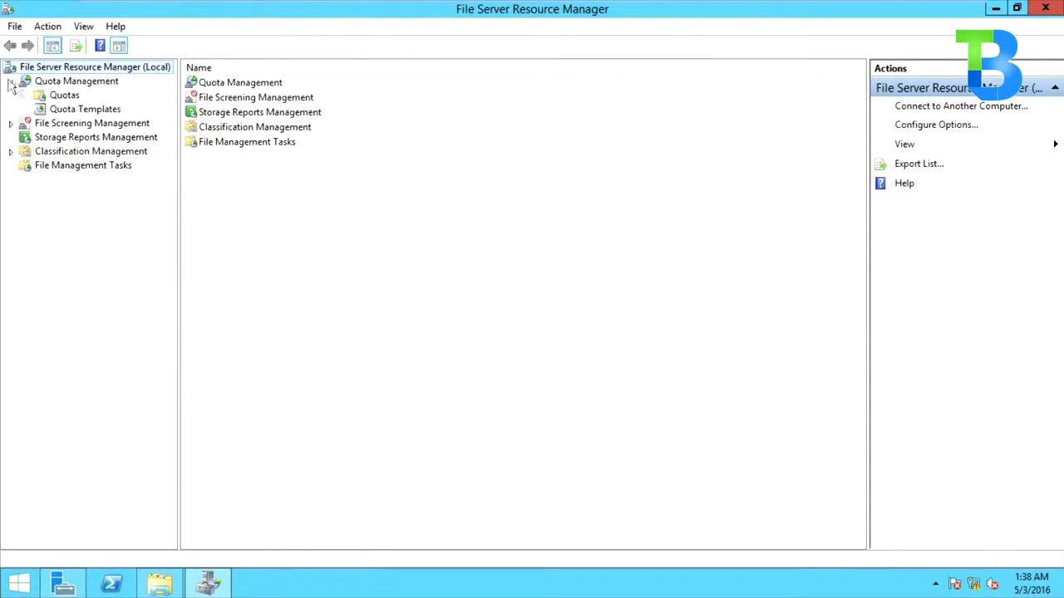
click(74, 99)
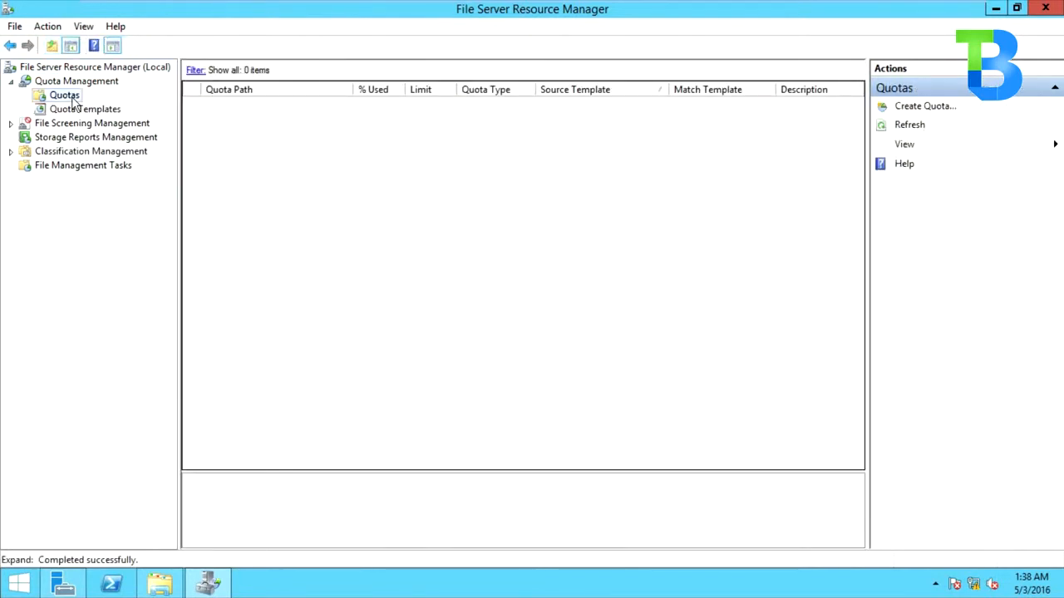
click(80, 108)
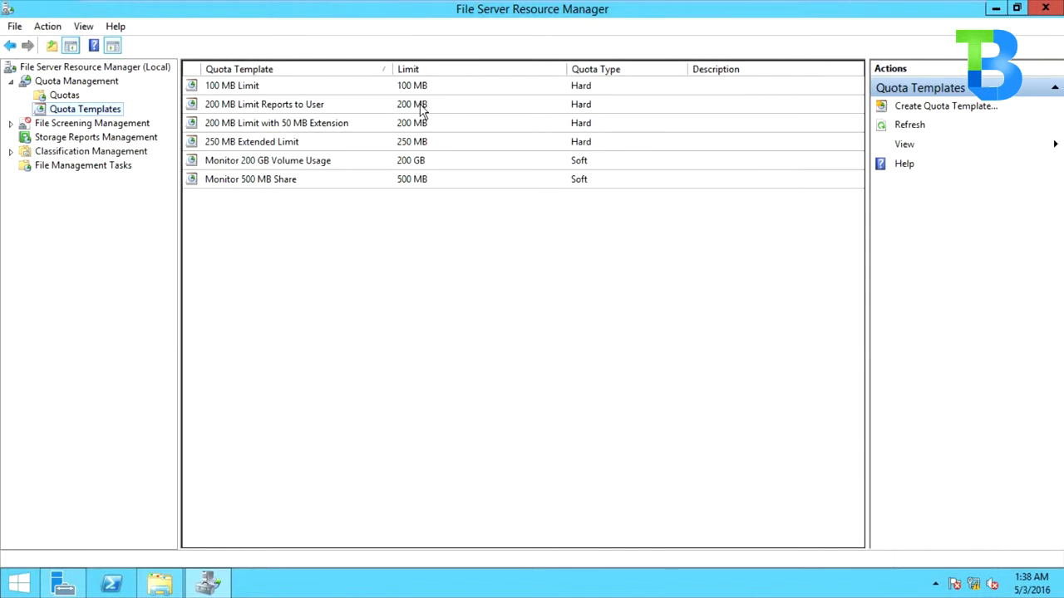
click(72, 97)
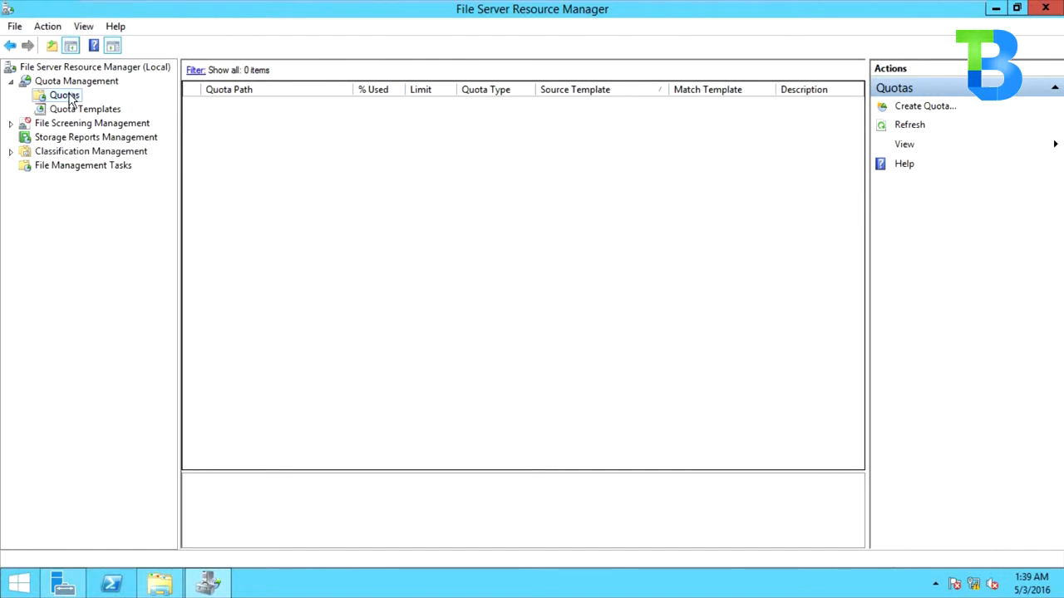
- Start a new quota and set its path to the folder C:\DFSRoots\CompanyFiles
right_click(71, 99)
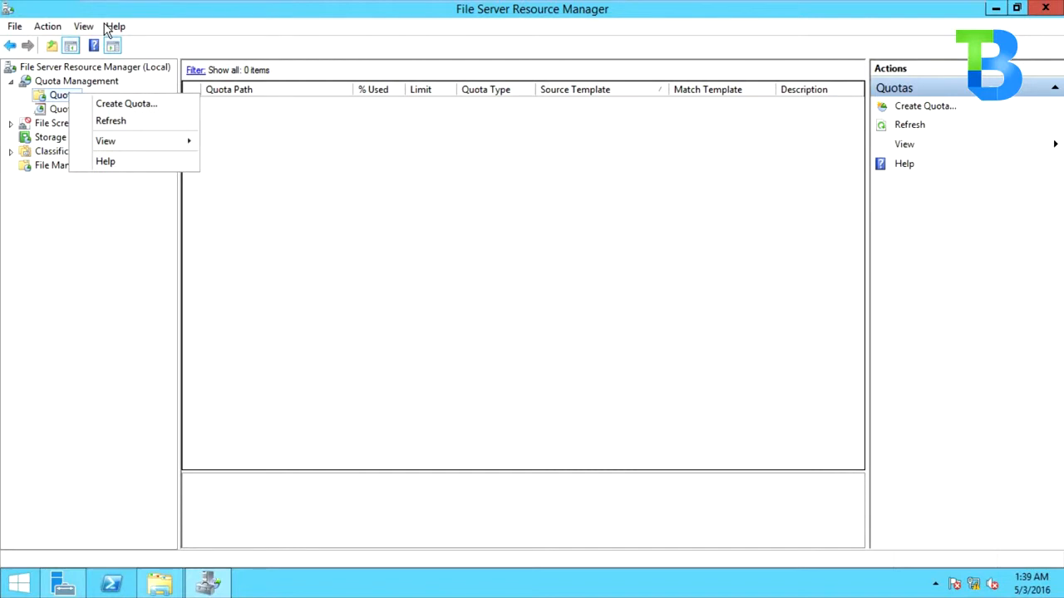
key(super+plus)
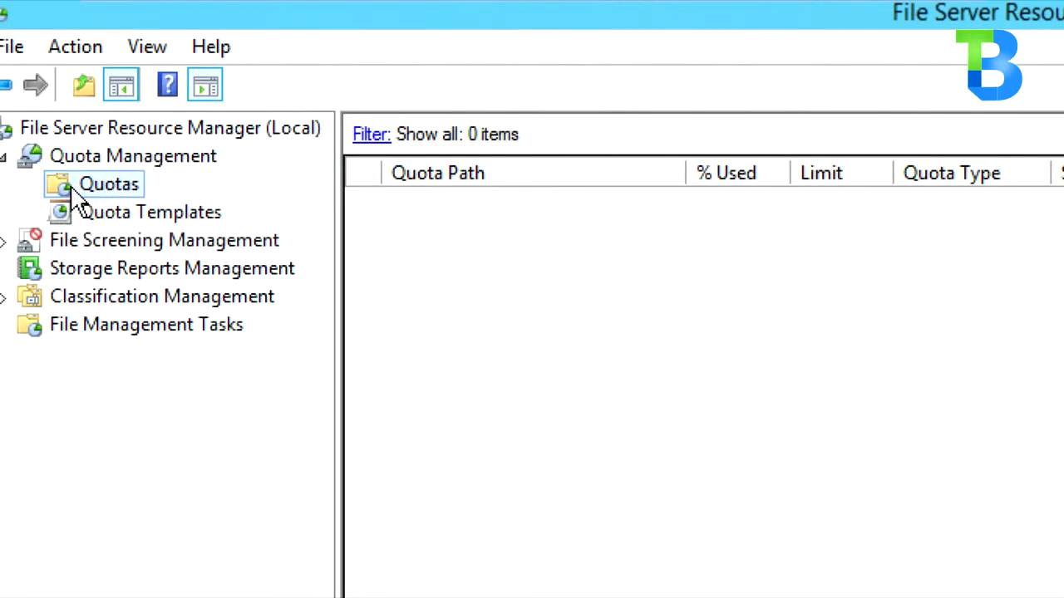
right_click(75, 193)
click(102, 208)
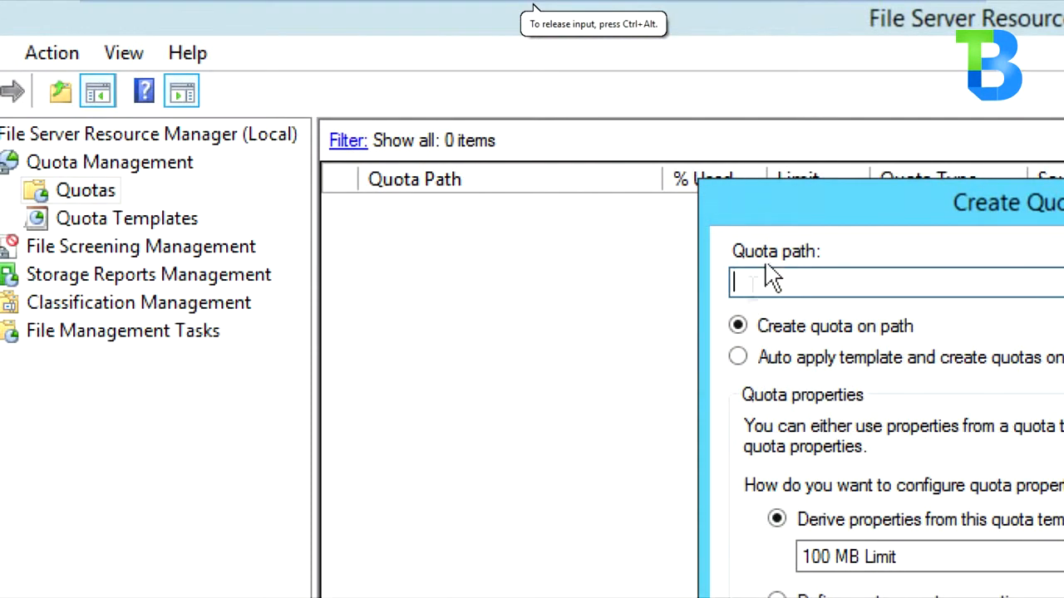
drag(773, 212, 272, 130)
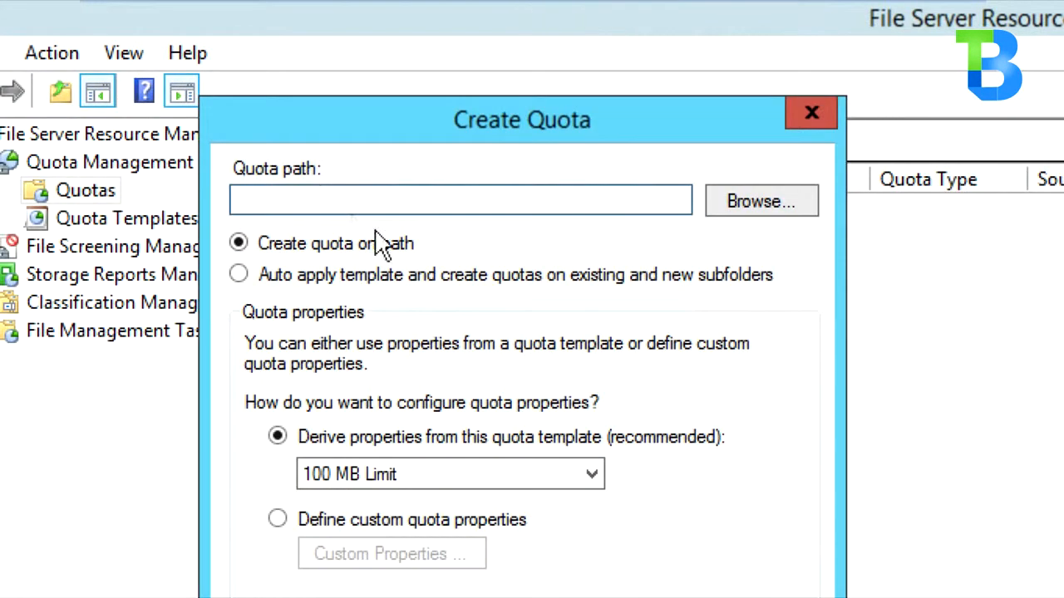
click(299, 199)
click(739, 206)
drag(868, 341, 350, 117)
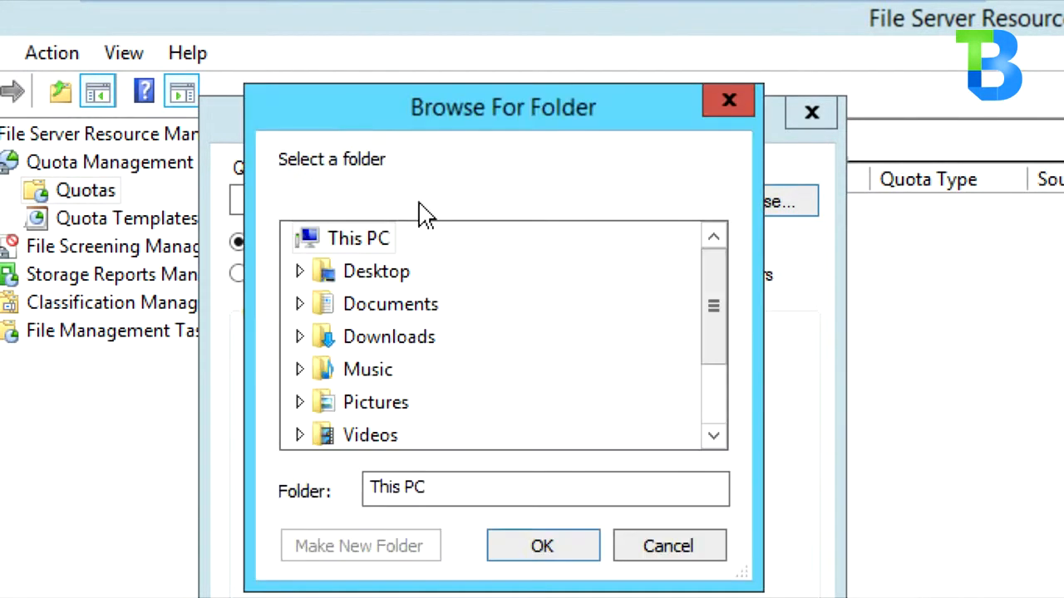
drag(705, 287, 722, 364)
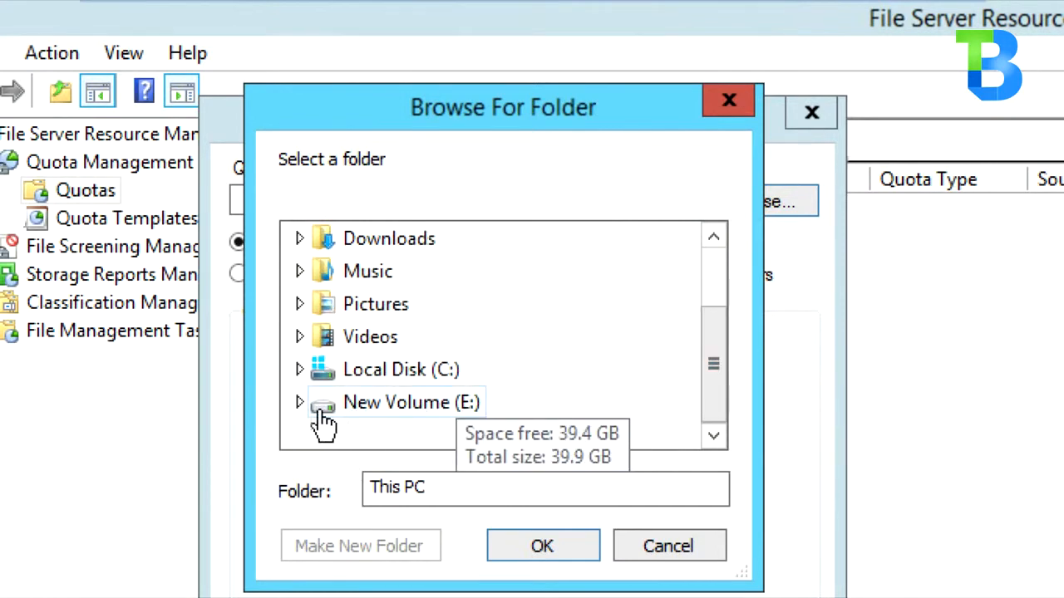
click(304, 371)
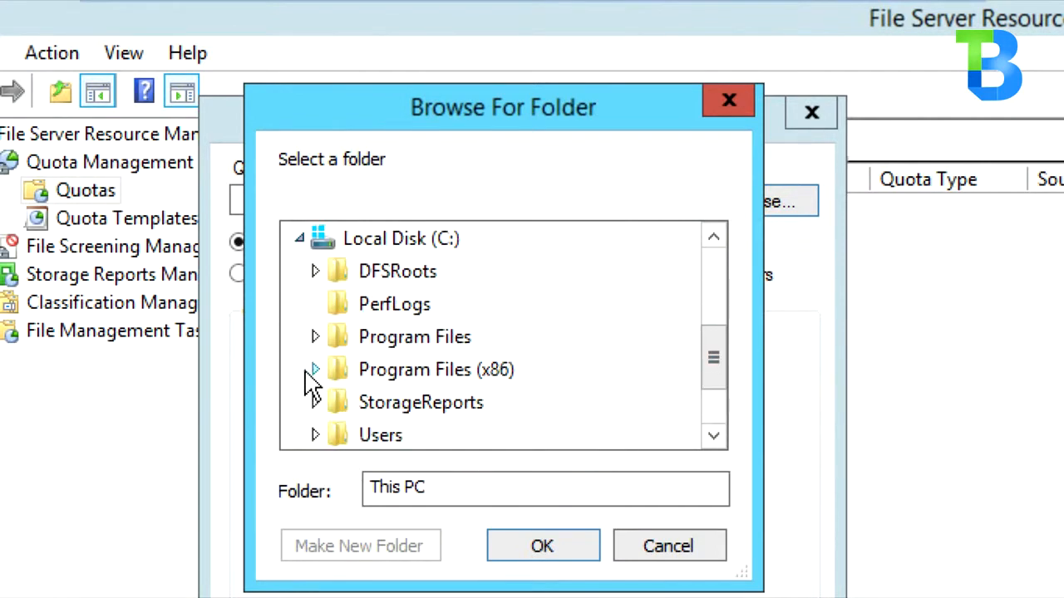
click(316, 271)
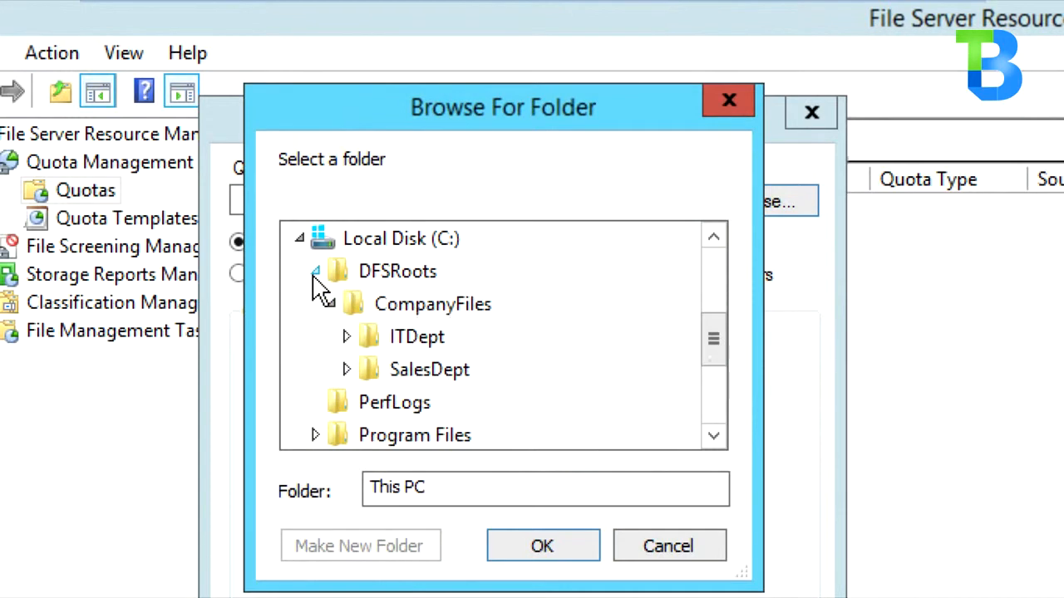
click(329, 301)
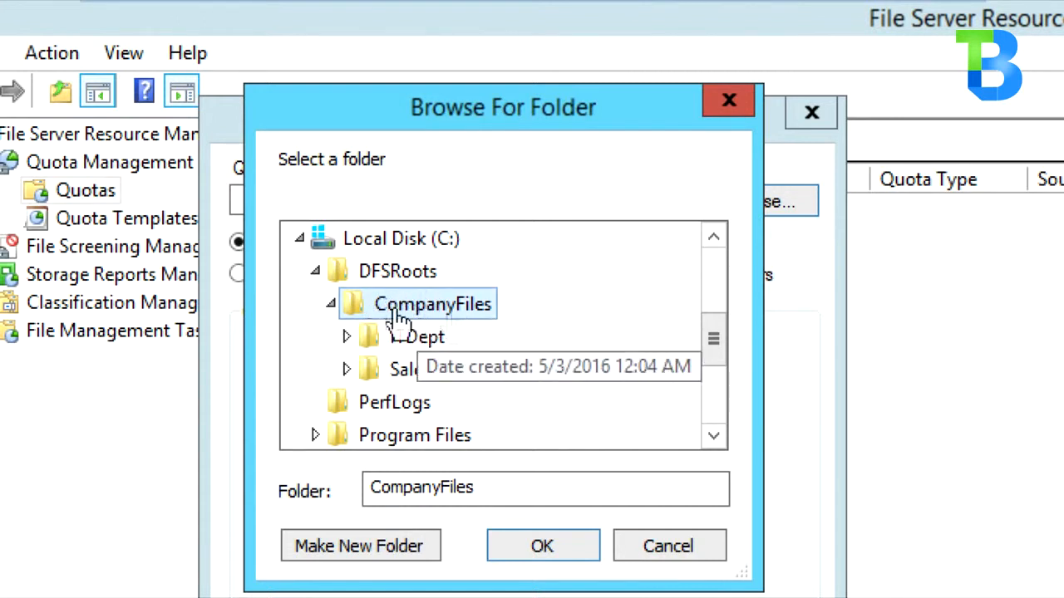
click(518, 545)
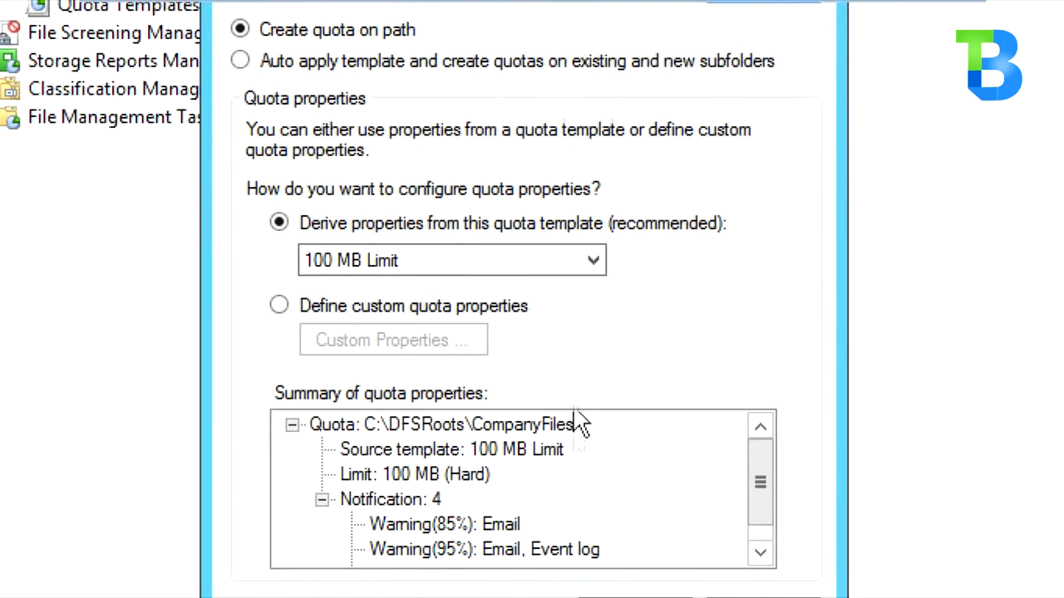
- Review the available quota templates for the new quota, keeping 100 MB Limit selected
click(586, 264)
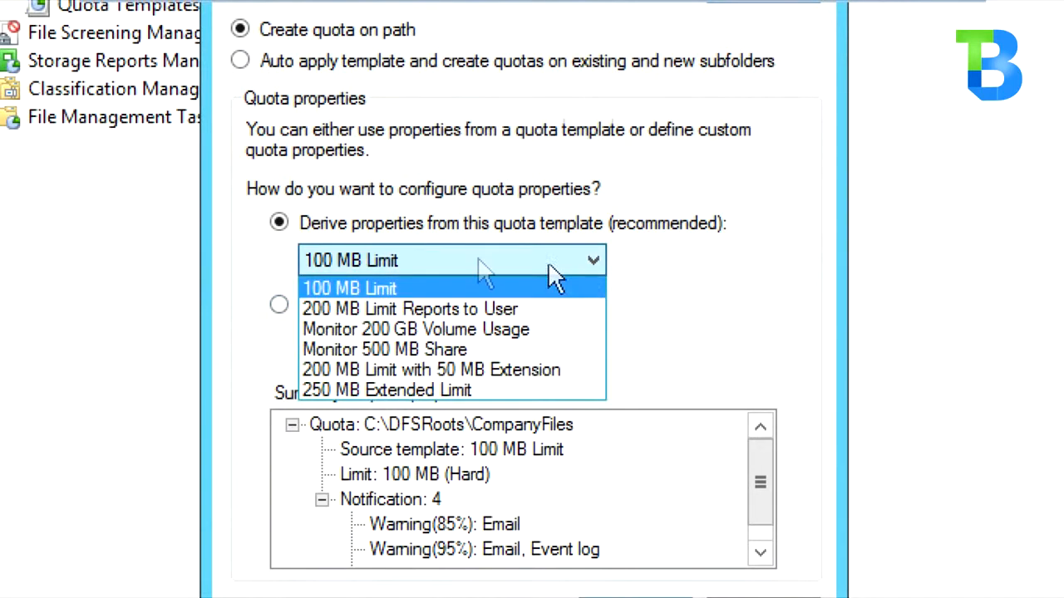
click(411, 288)
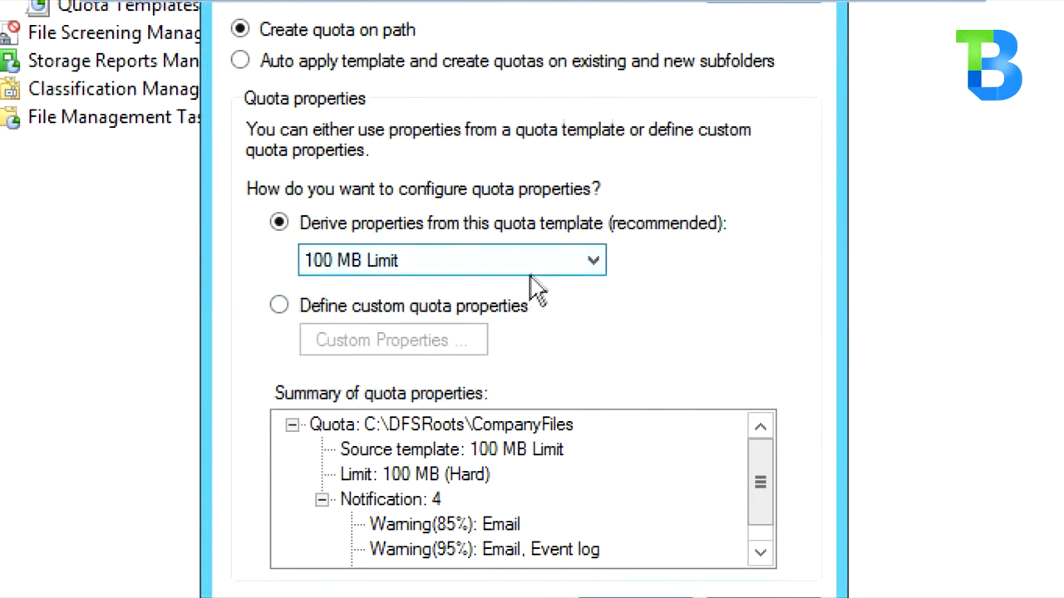
click(537, 270)
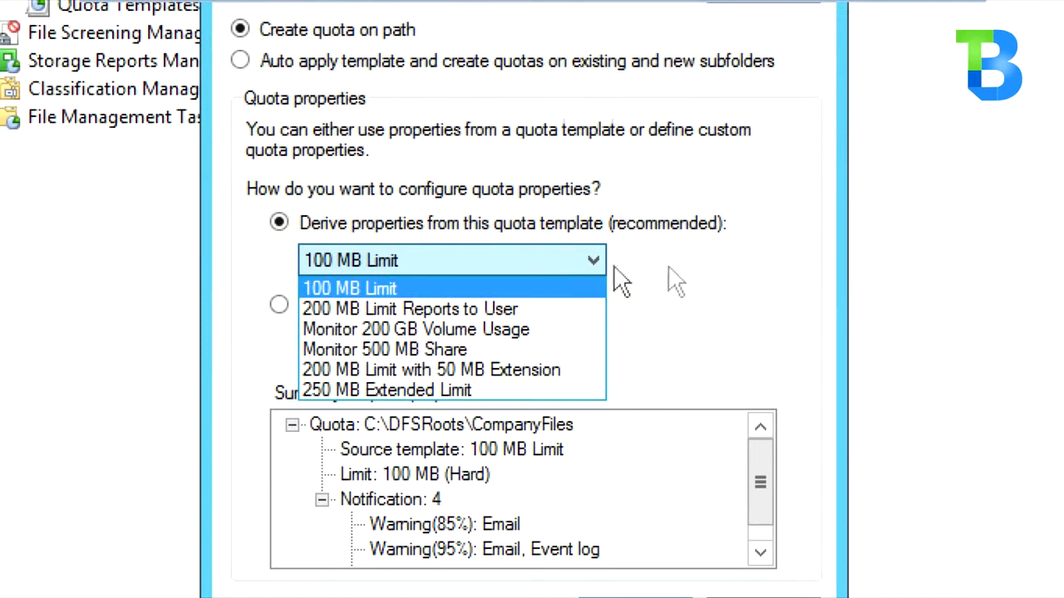
click(680, 281)
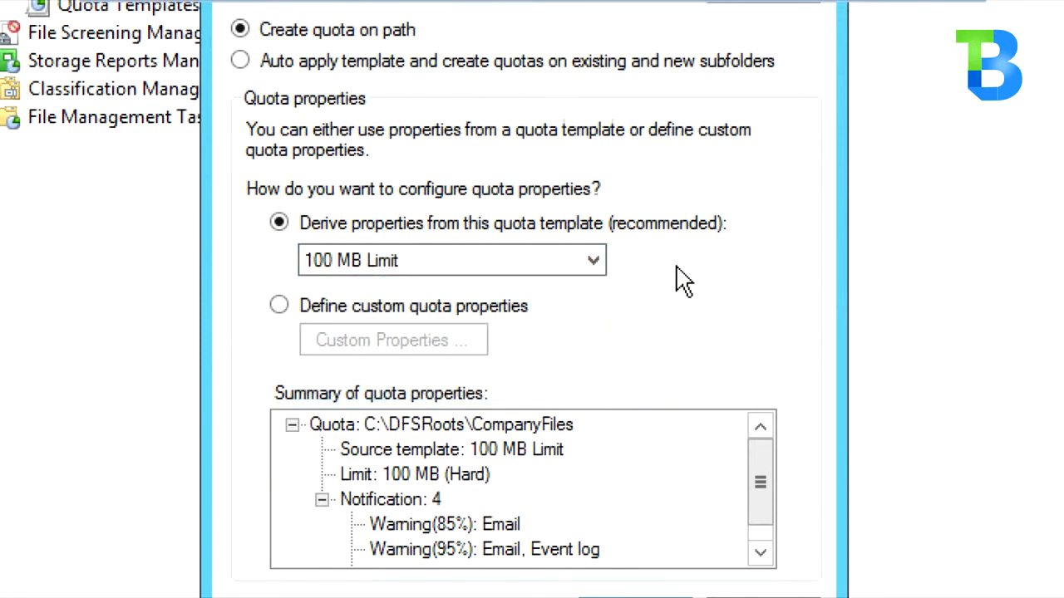
- Define custom properties for the CompanyFiles quota and set its space limit to 1024 MB
click(492, 311)
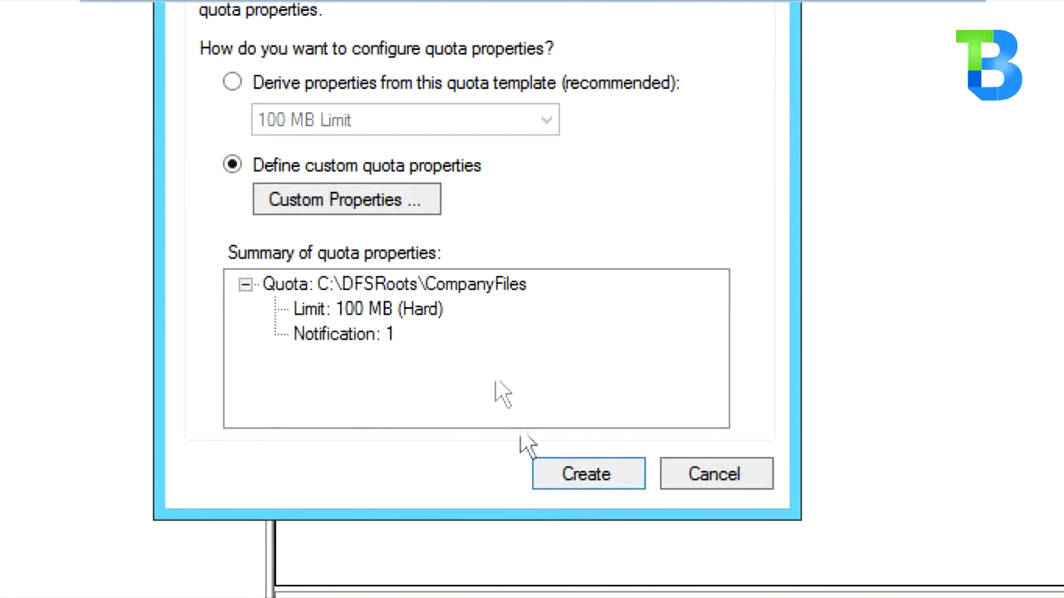
click(412, 207)
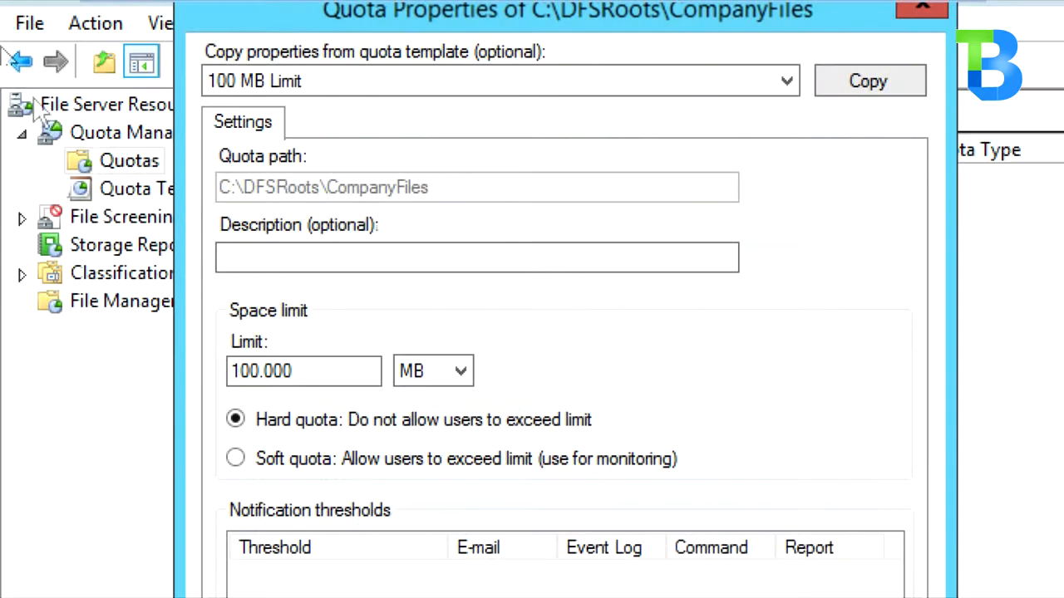
drag(303, 370, 234, 375)
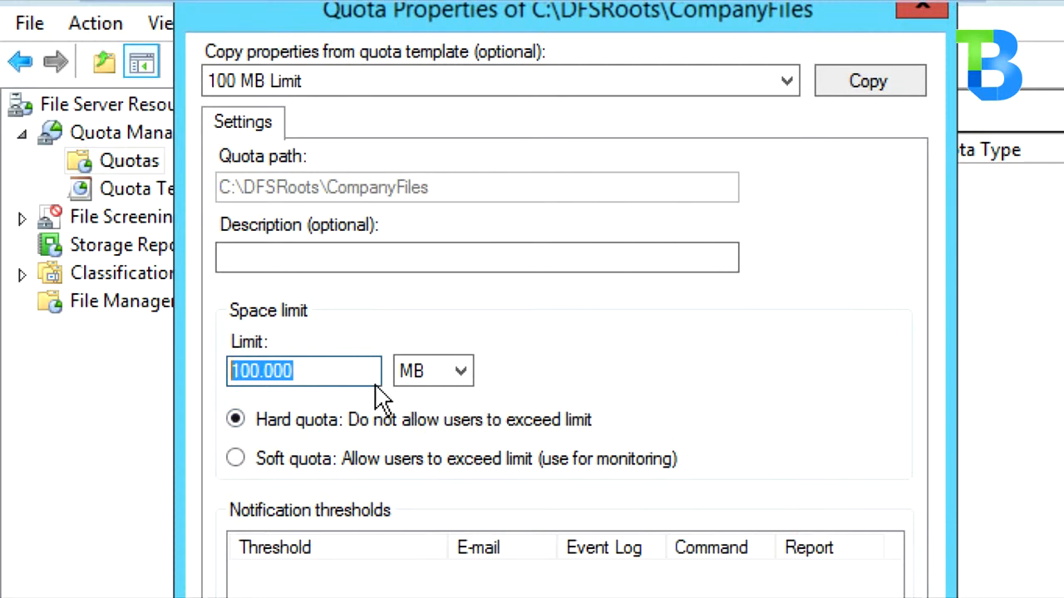
text(1024)
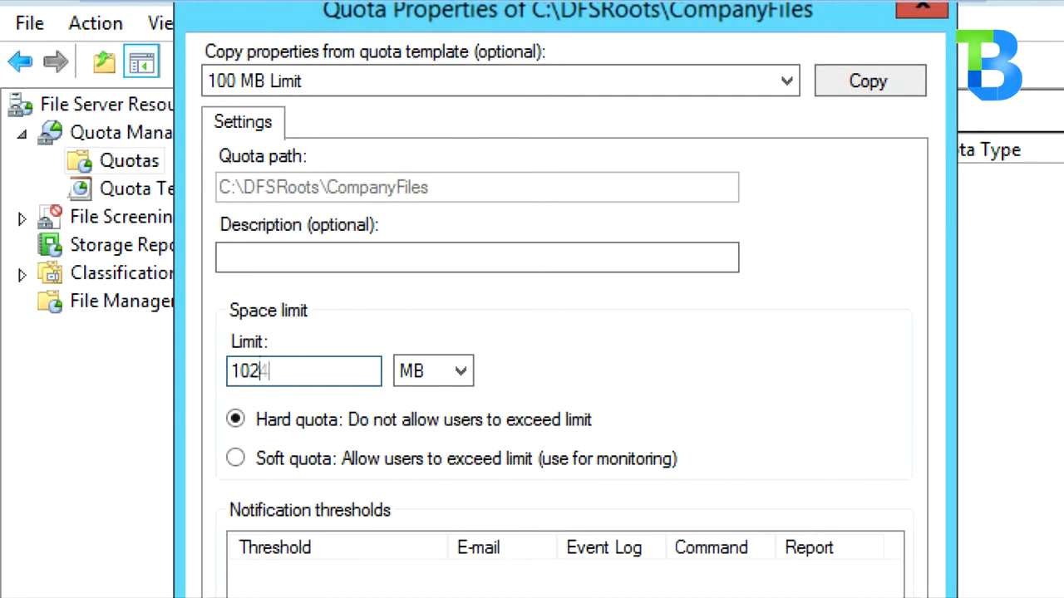
click(284, 261)
click(285, 261)
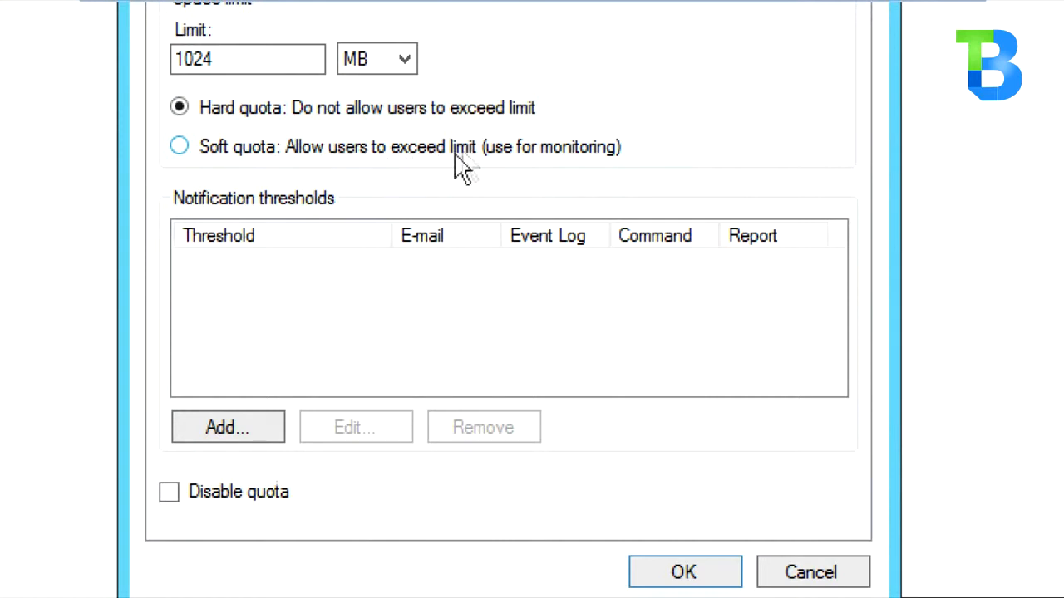
- Try the soft quota type for the space limit, and set it back to hard quota
click(305, 163)
drag(232, 61, 136, 65)
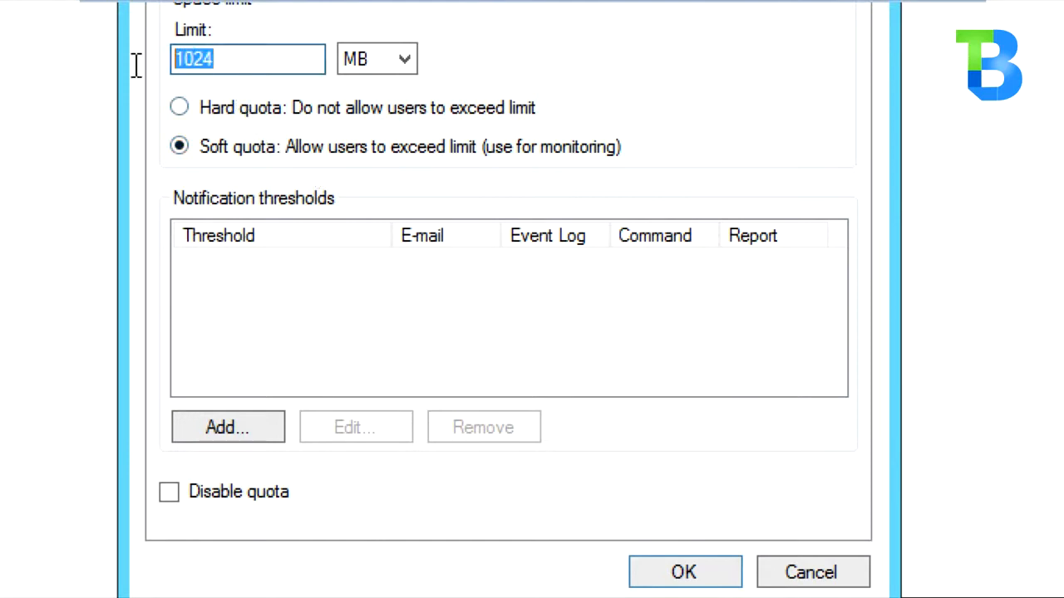
click(238, 67)
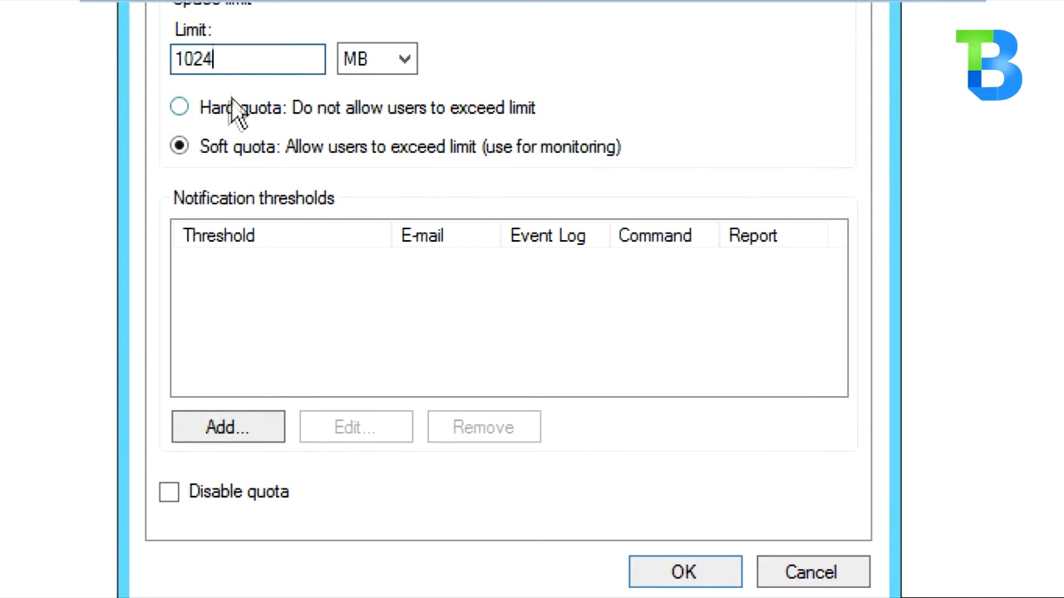
click(204, 108)
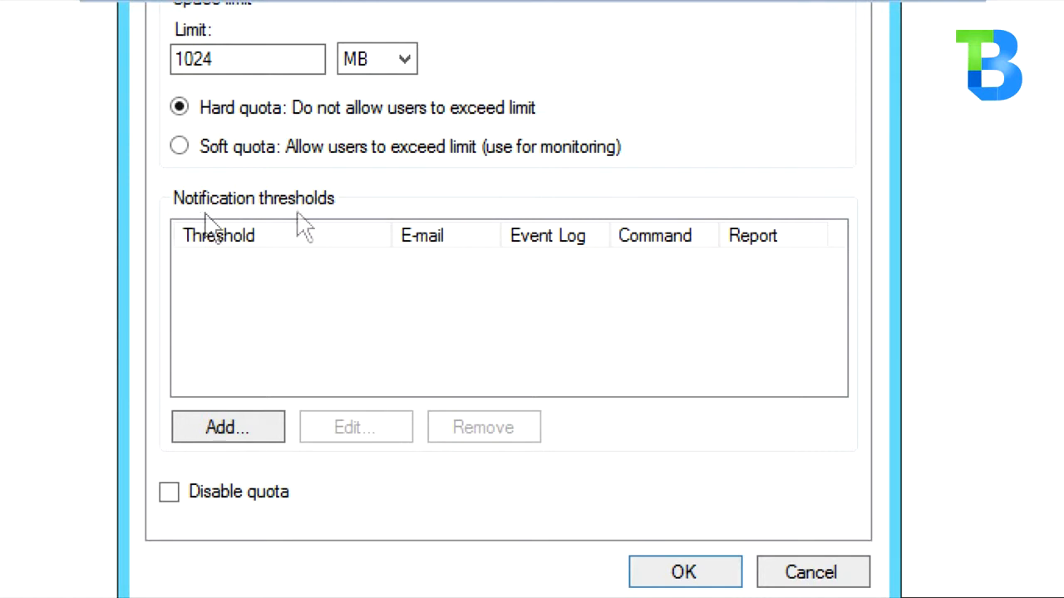
- Start adding a notification threshold to the quota, keeping the usage level at 85%
click(244, 424)
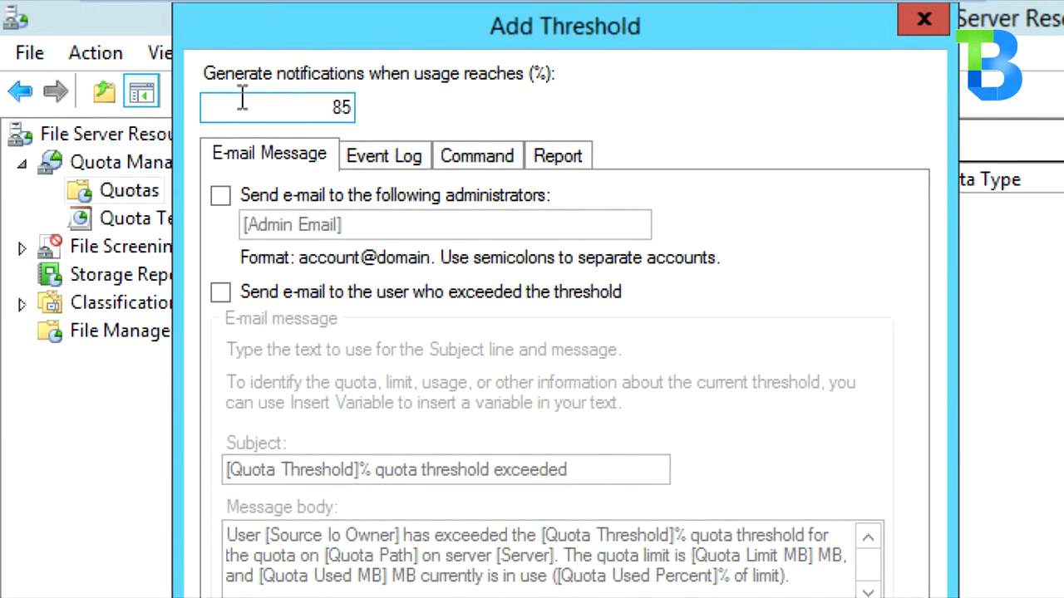
double_click(336, 107)
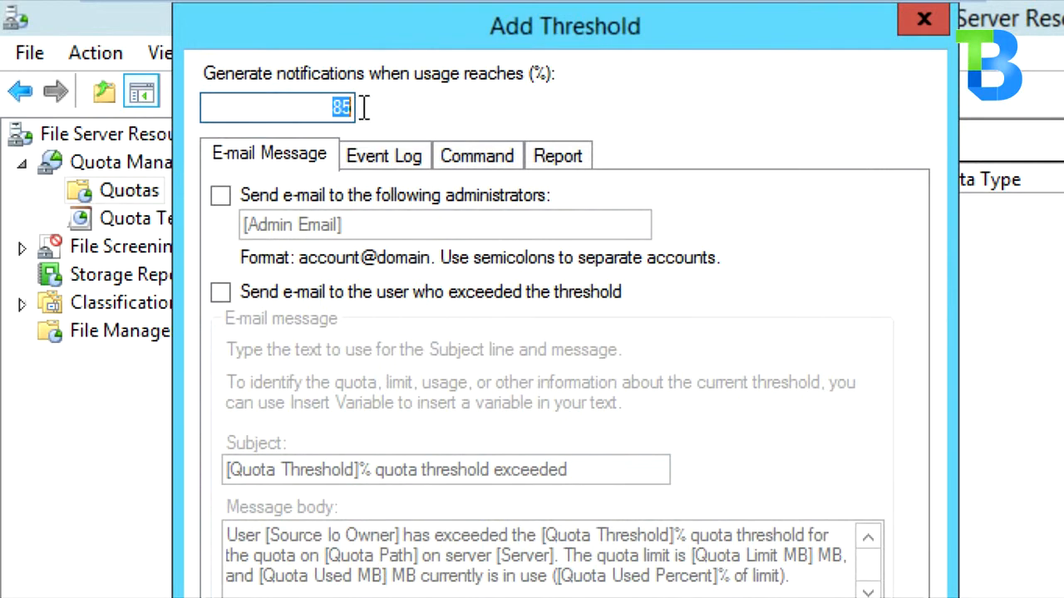
click(333, 108)
double_click(339, 107)
- Try enabling the threshold's e-mail to administrators, and turn that option off again
click(236, 204)
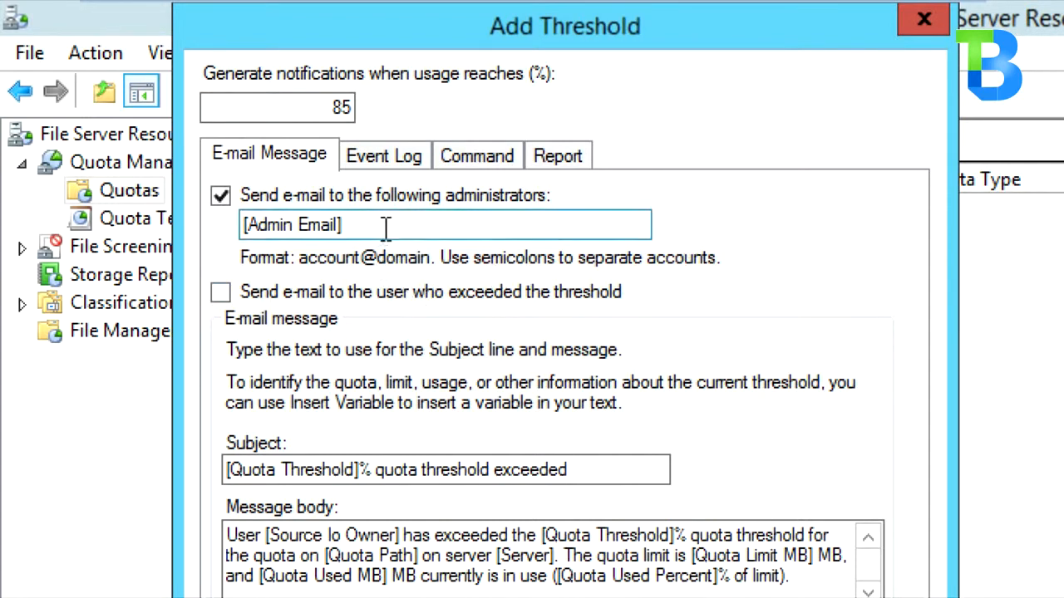
drag(385, 226, 180, 227)
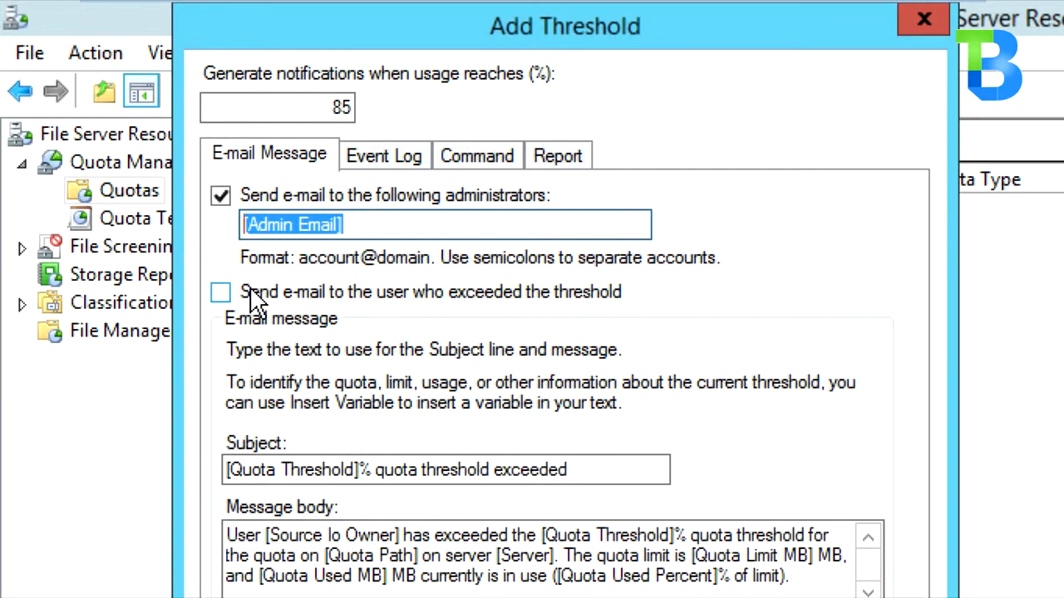
click(223, 198)
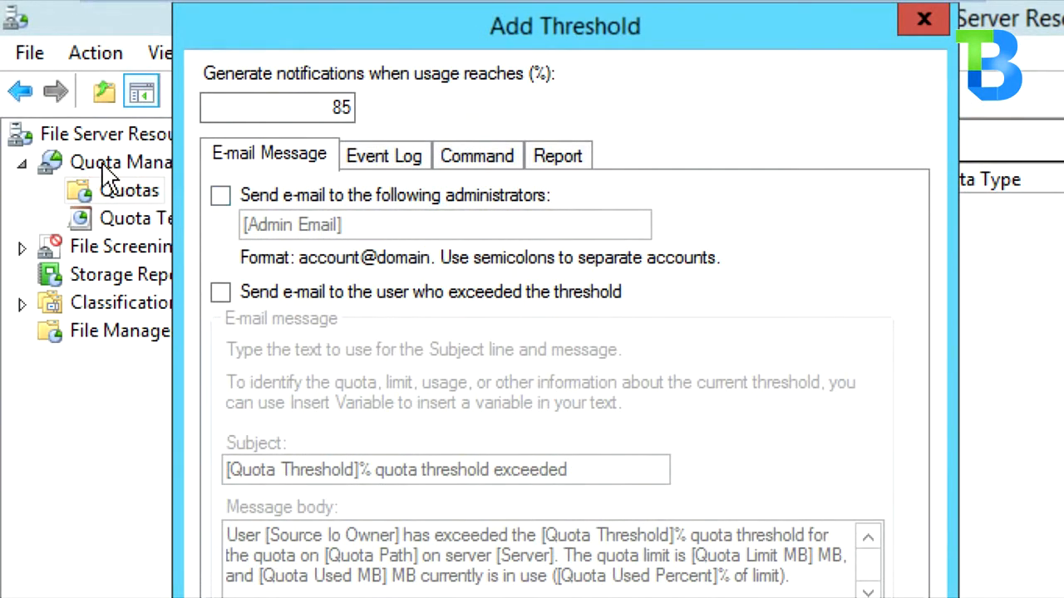
- Enable sending a warning to the event log for the 85% threshold
click(362, 171)
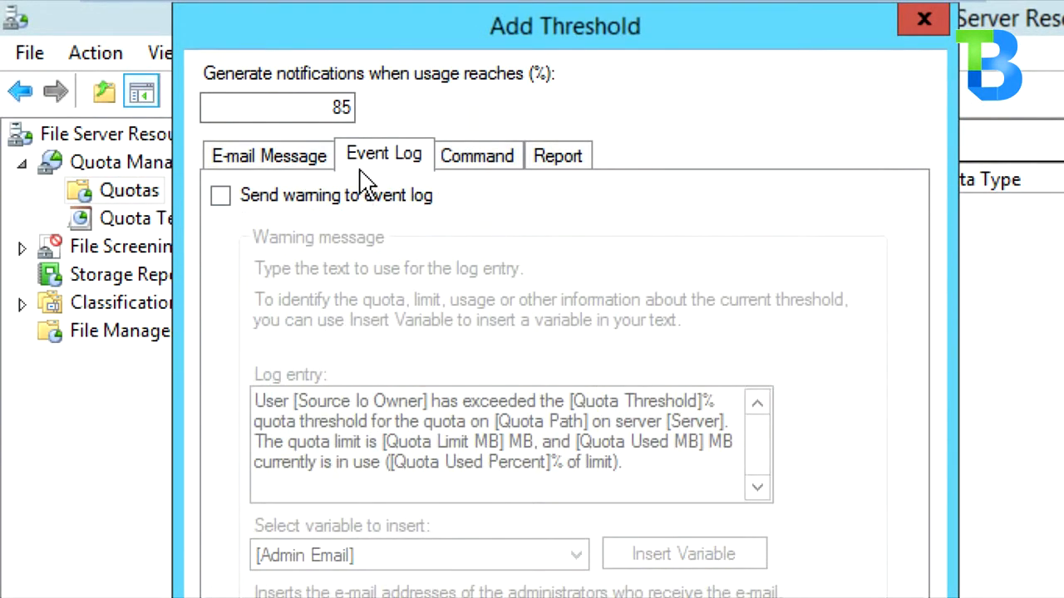
click(353, 203)
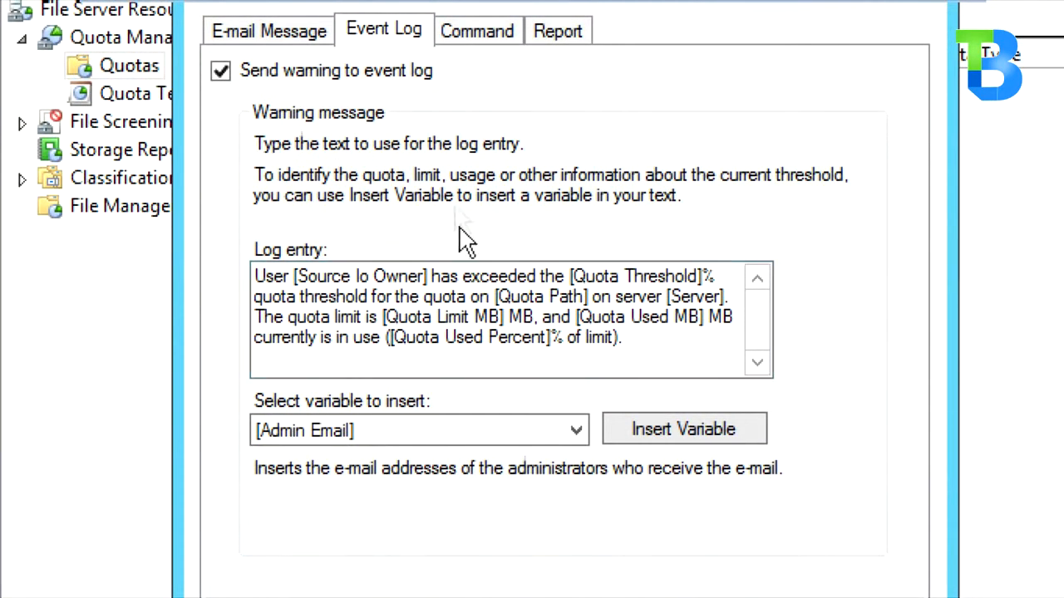
- Try enabling a command or script to run for the threshold, and turn that option off again
click(488, 47)
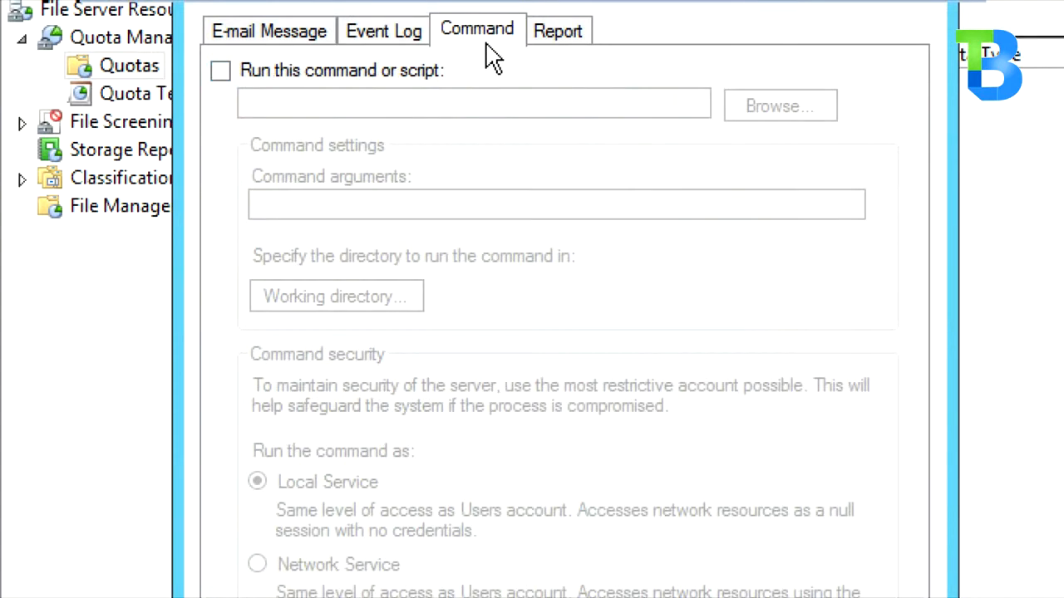
click(378, 71)
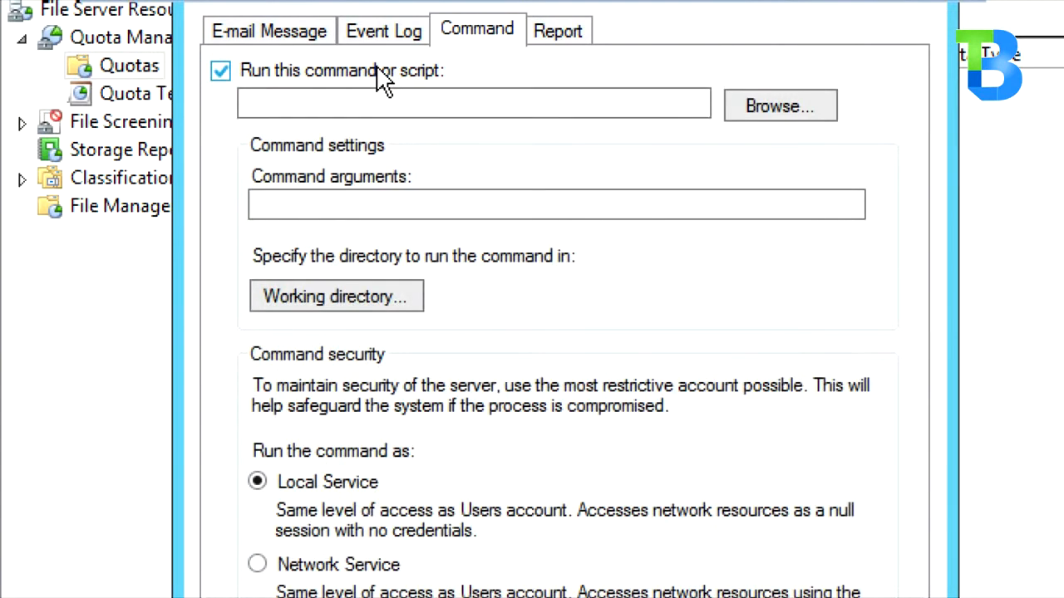
click(383, 94)
click(420, 108)
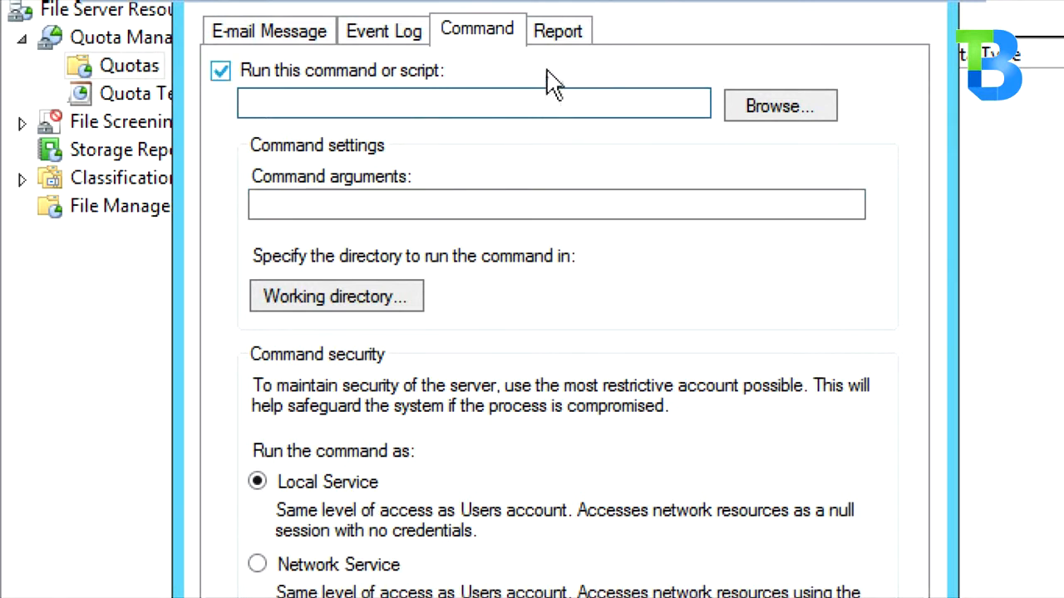
click(558, 33)
drag(783, 380, 373, 209)
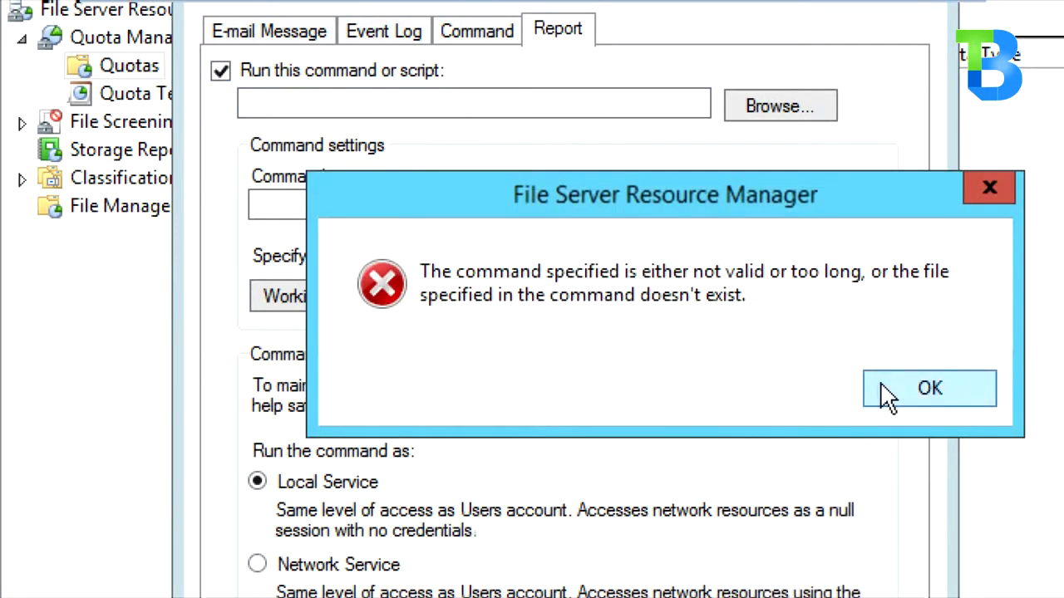
click(883, 389)
click(221, 72)
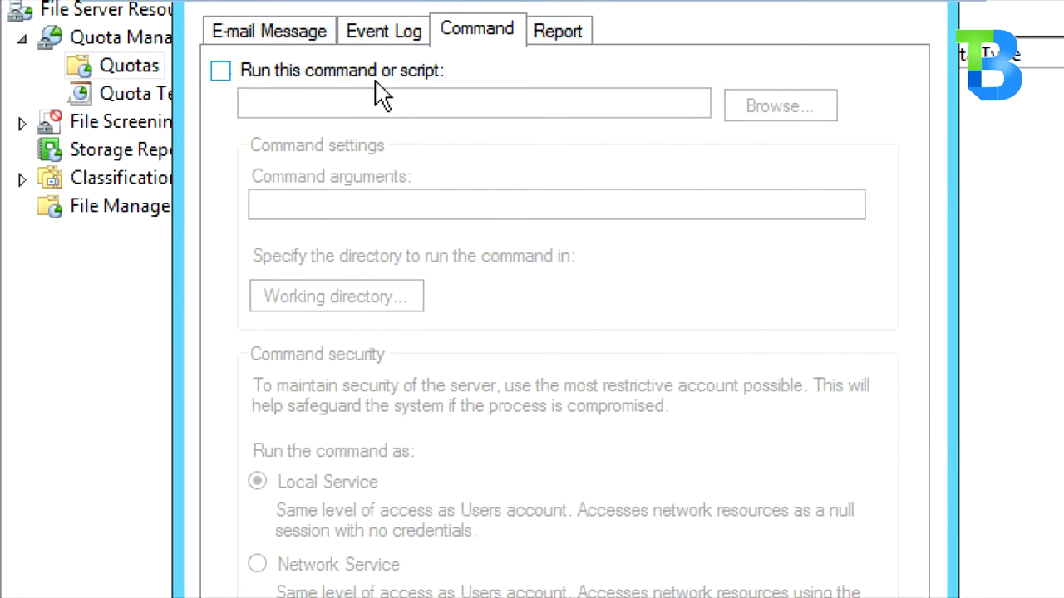
- Enable report generation for the 85% threshold, selecting the Quota Usage report and sending reports to the user who exceeded the threshold
click(538, 36)
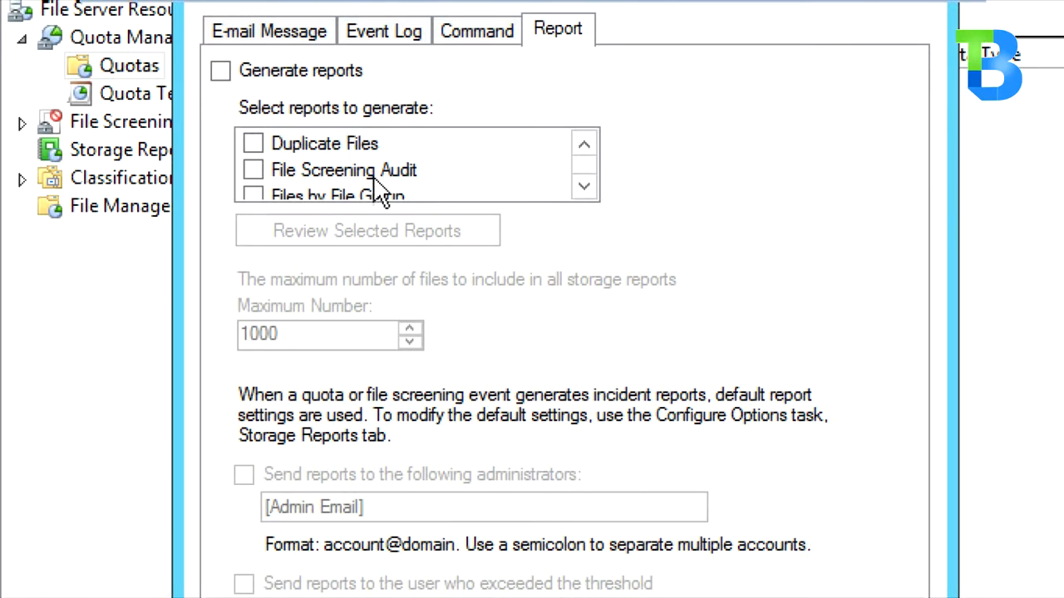
click(283, 83)
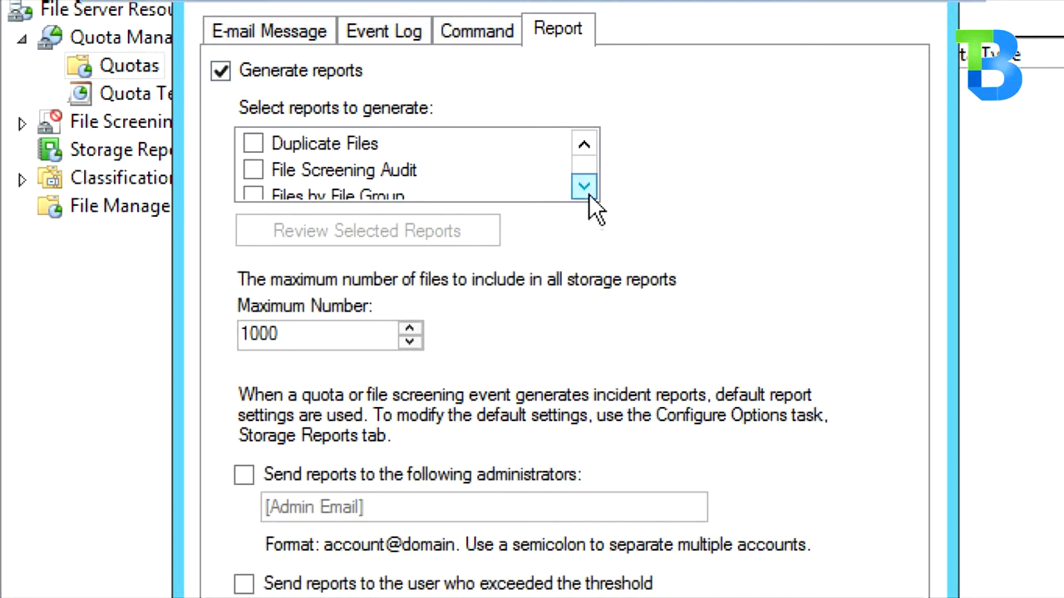
click(585, 188)
click(585, 188)
click(585, 188)
click(585, 188)
click(586, 188)
click(585, 187)
click(585, 188)
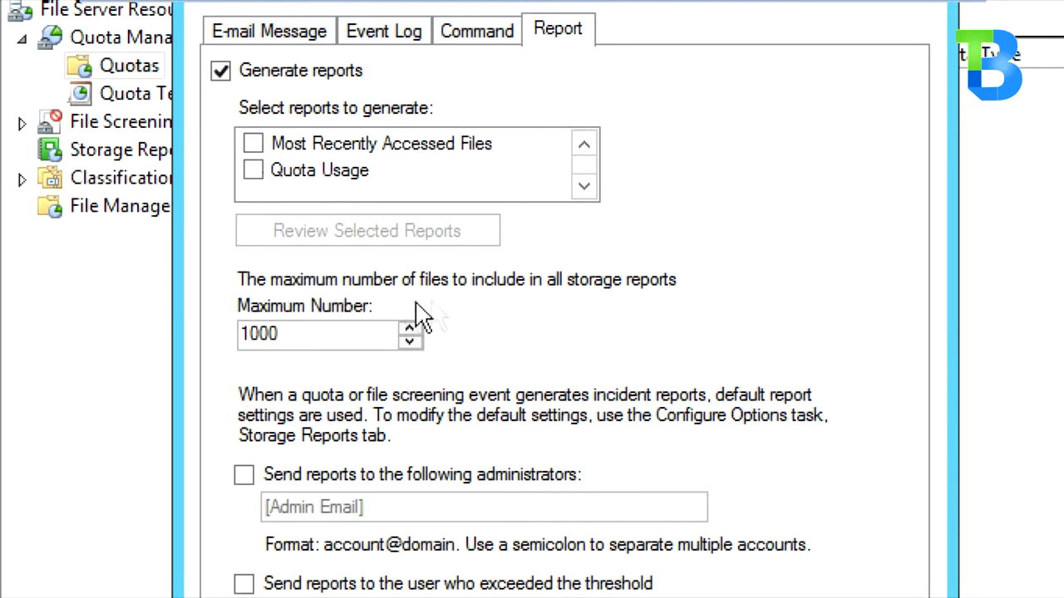
drag(297, 333, 241, 333)
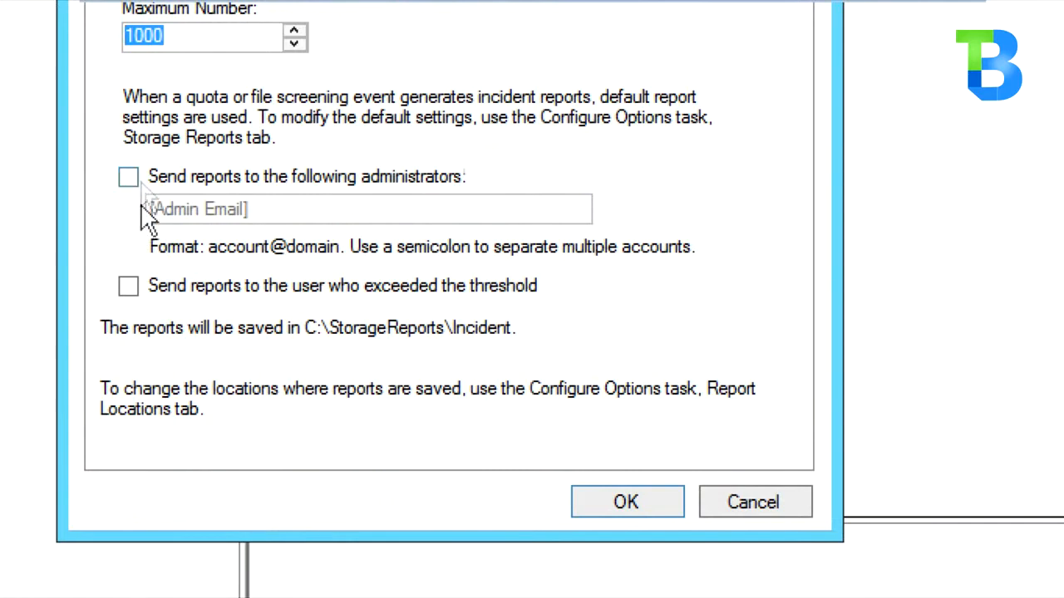
click(130, 287)
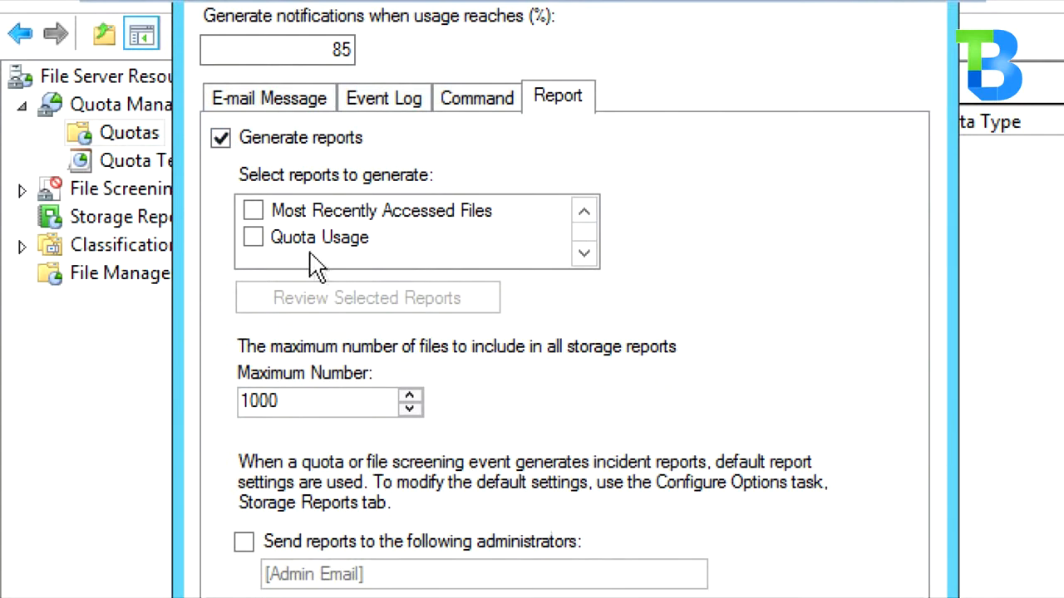
click(253, 239)
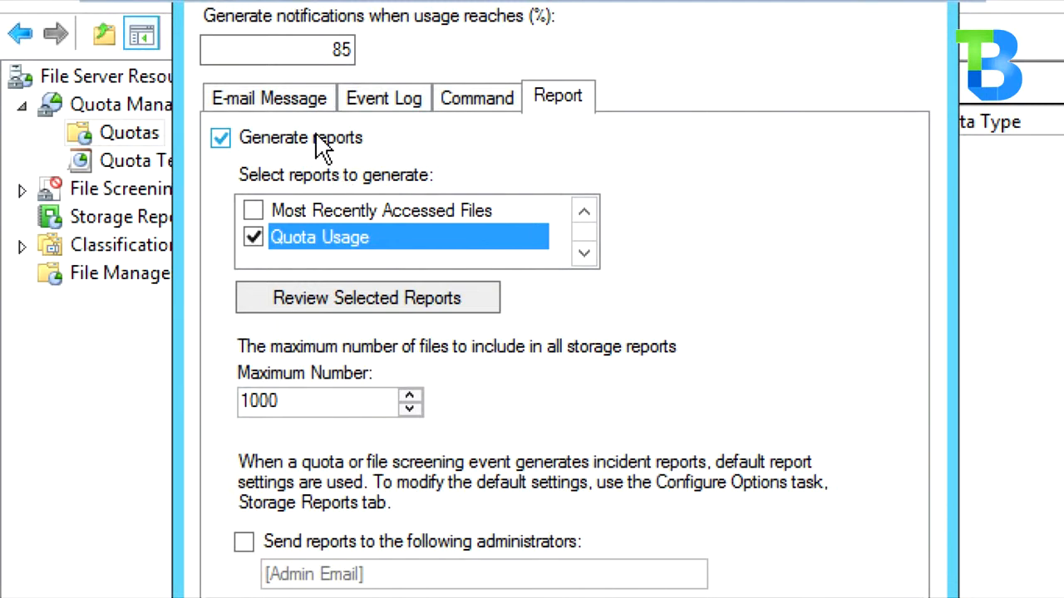
- Review the threshold's event log and report settings, and add the 85% threshold to the quota
click(357, 98)
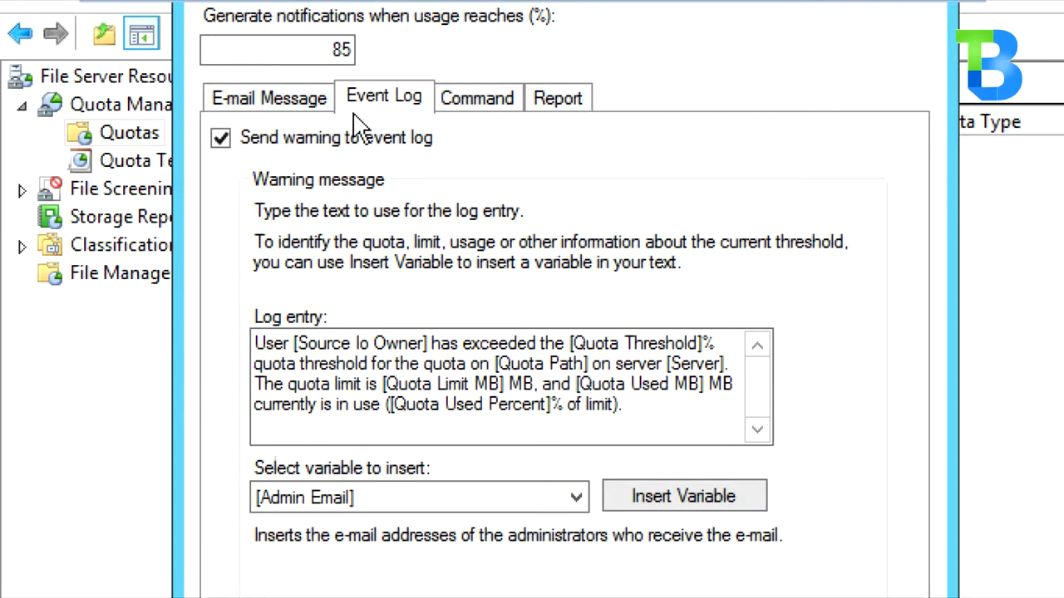
click(549, 103)
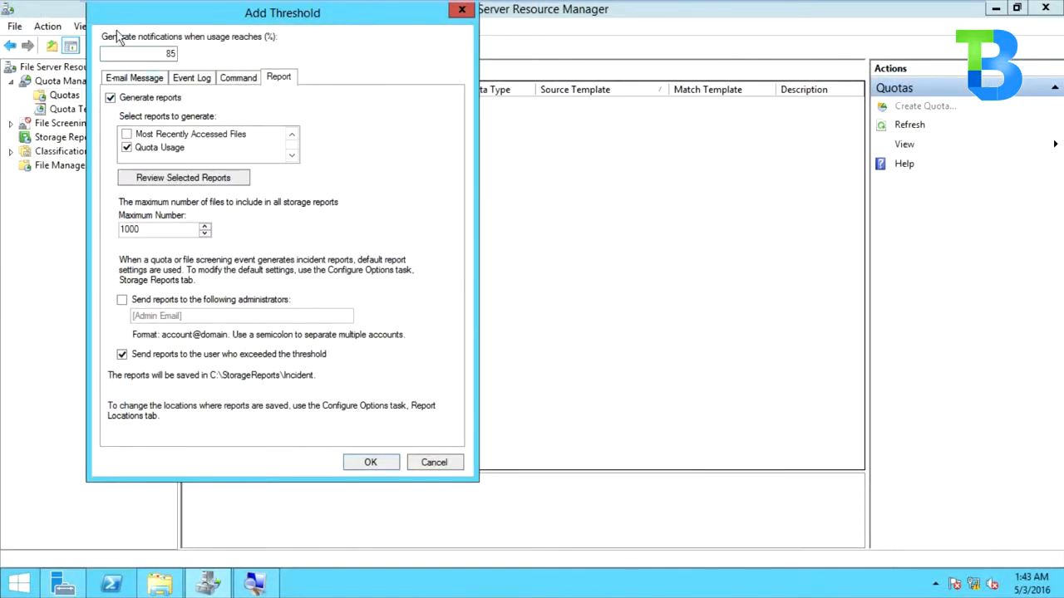
drag(112, 25, 446, 75)
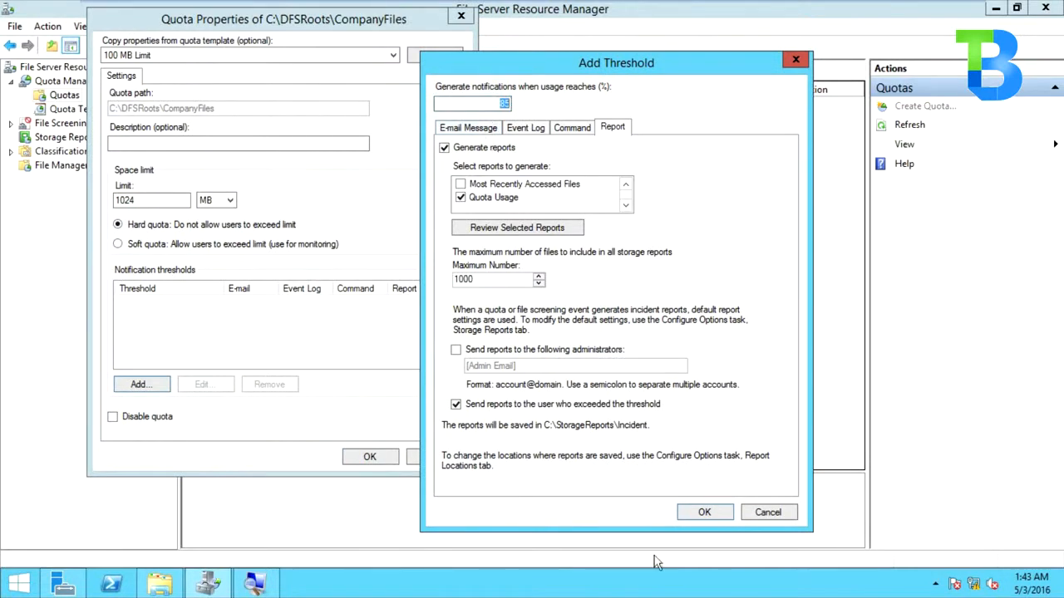
click(704, 512)
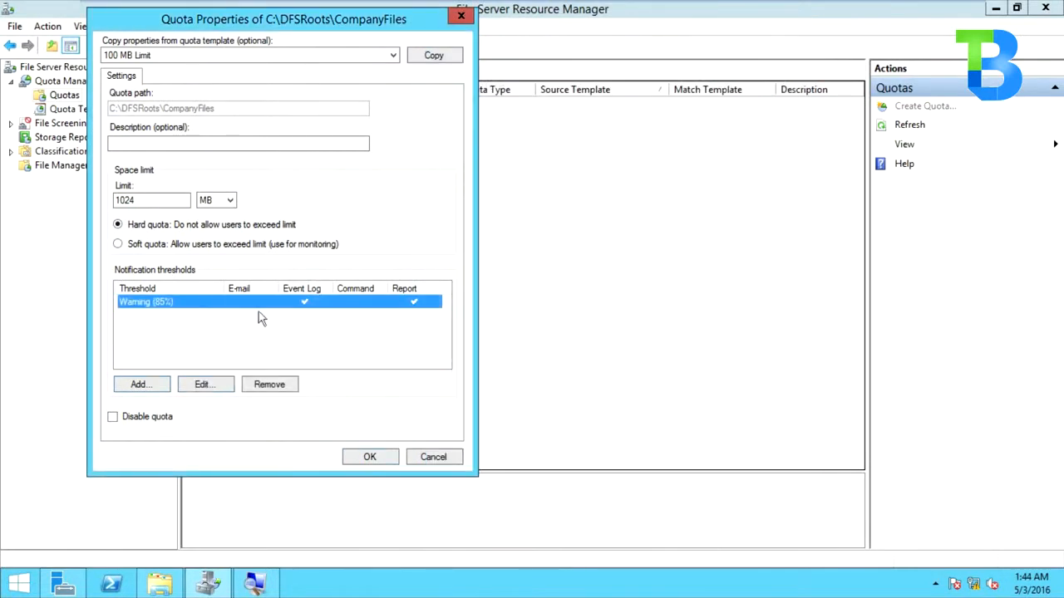
- Check the 1024 MB space limit and accept the custom properties of the CompanyFiles quota
click(164, 206)
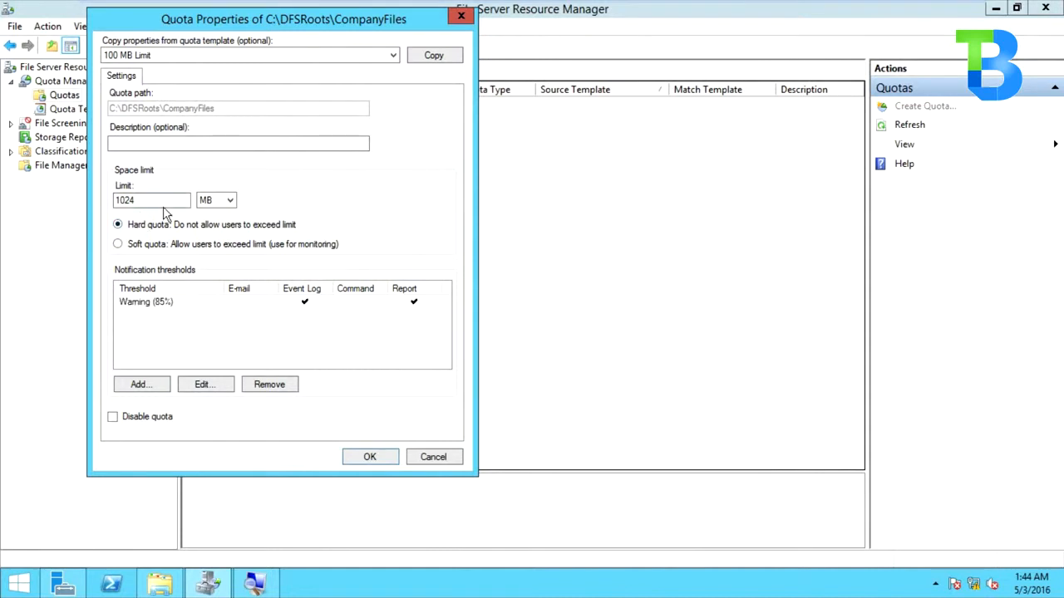
drag(148, 200, 84, 200)
drag(149, 201, 98, 210)
click(389, 464)
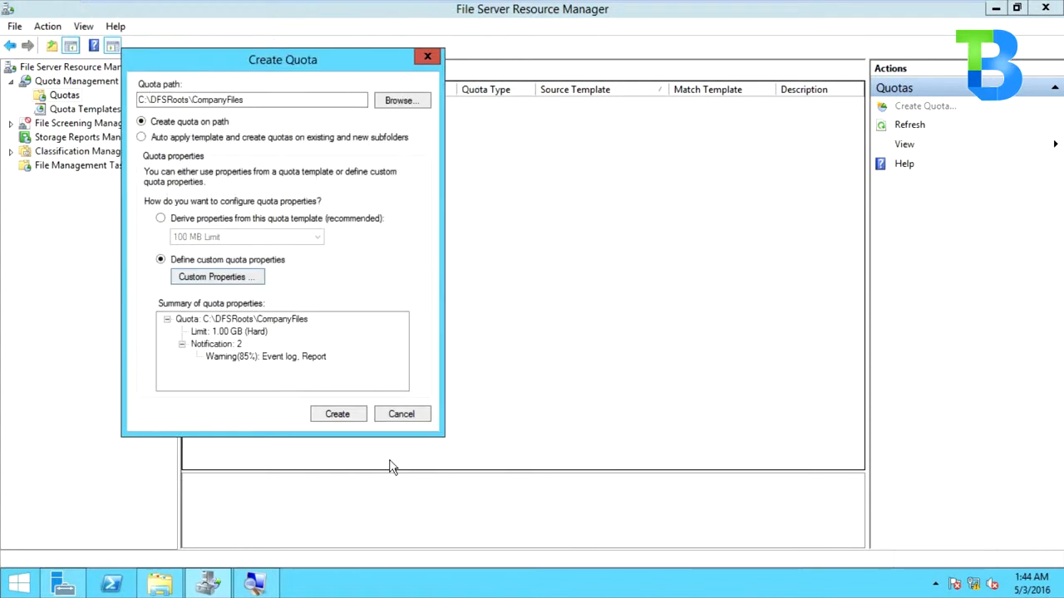
- Create the quota and save its custom properties as a template named "User 1GB Limit Template"
click(339, 415)
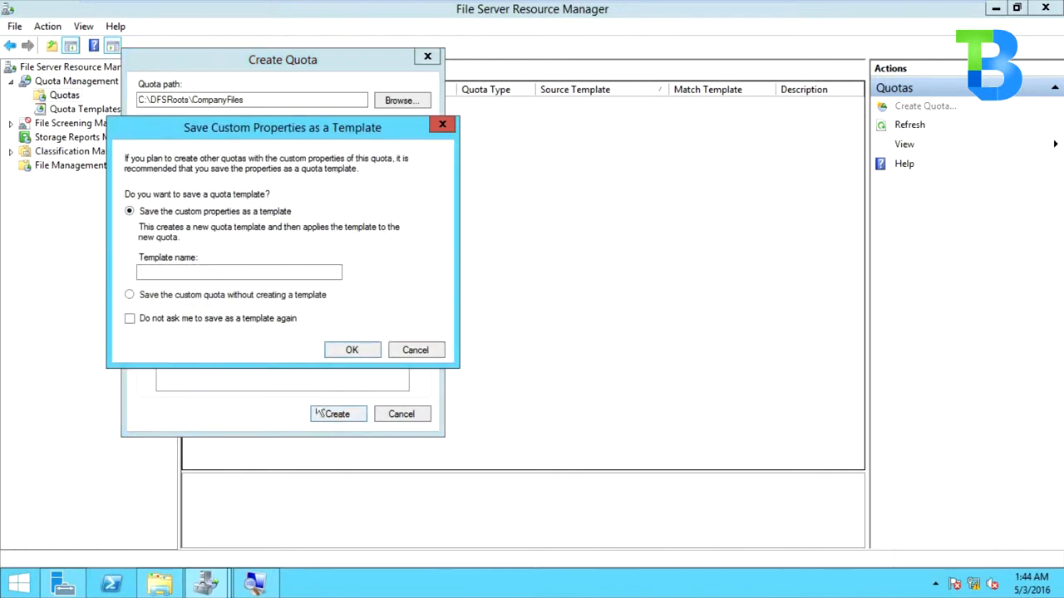
click(197, 301)
click(129, 211)
click(158, 270)
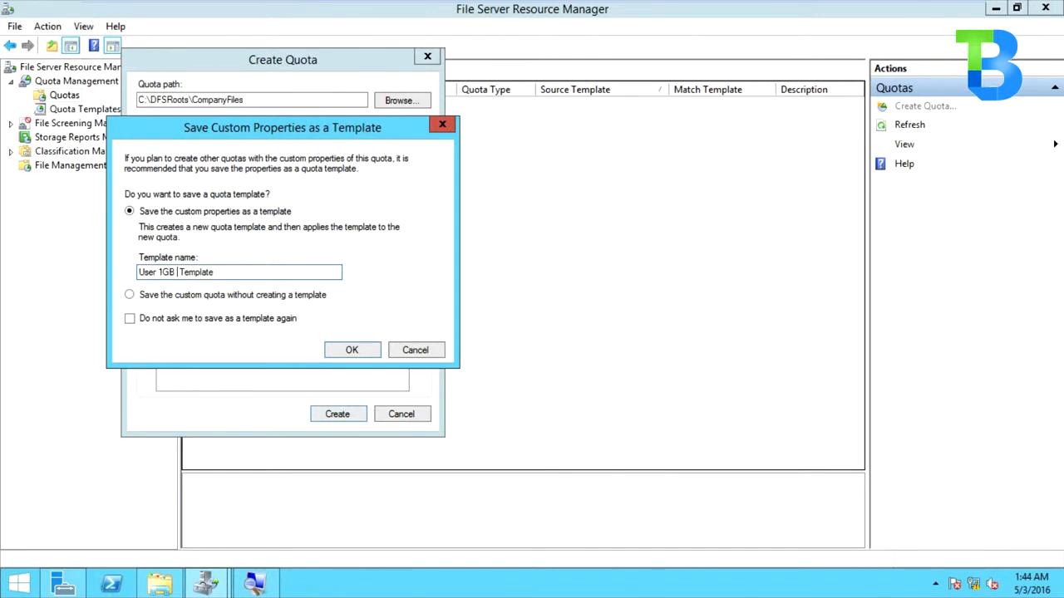
text(Limit)
click(366, 355)
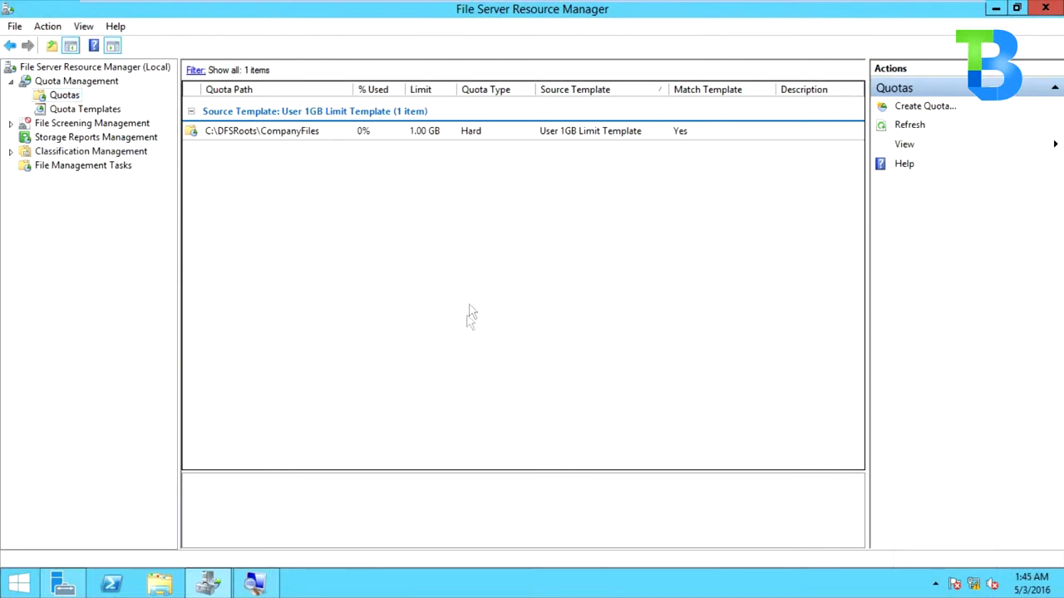
- Open the \\vincenttechblog.com\CompanyFiles share in File Explorer and move its window aside
key(super+r)
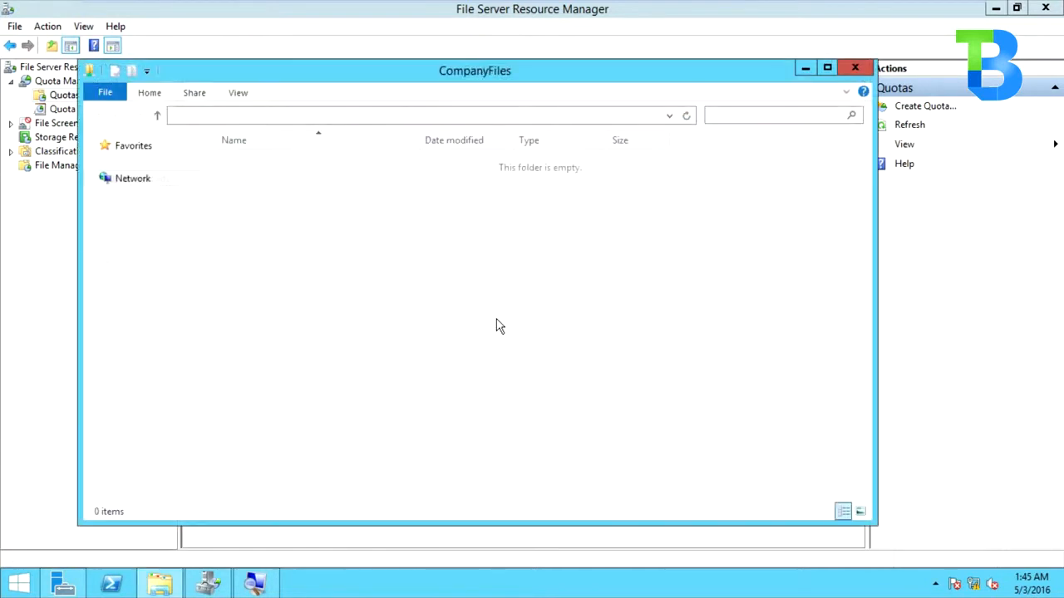
drag(264, 79, 438, 77)
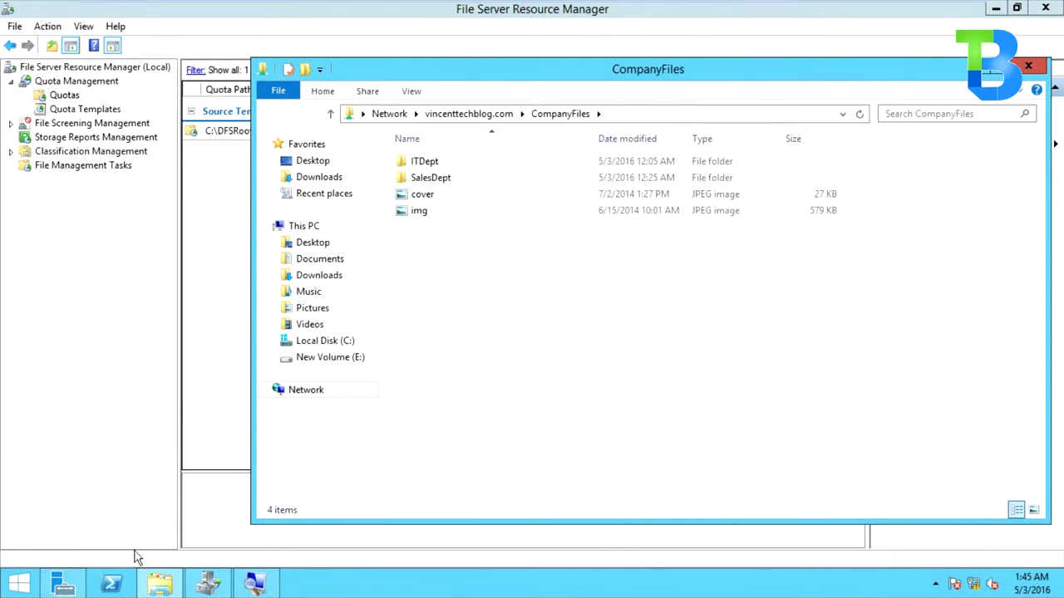
- Open the Pictures folder in File Explorer and copy the disc image "file"
mouse_move(161, 581)
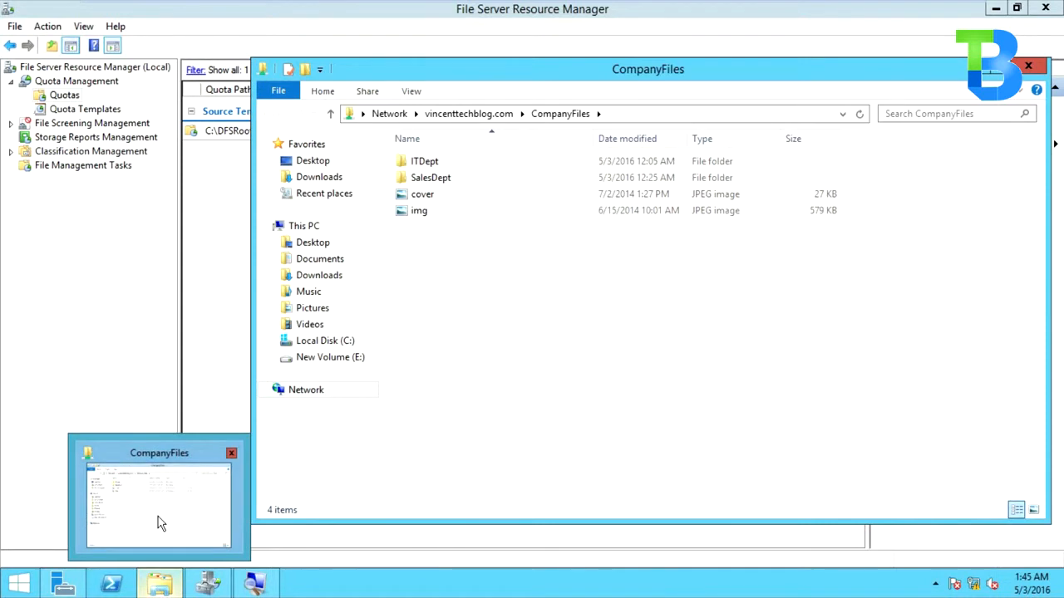
click(349, 343)
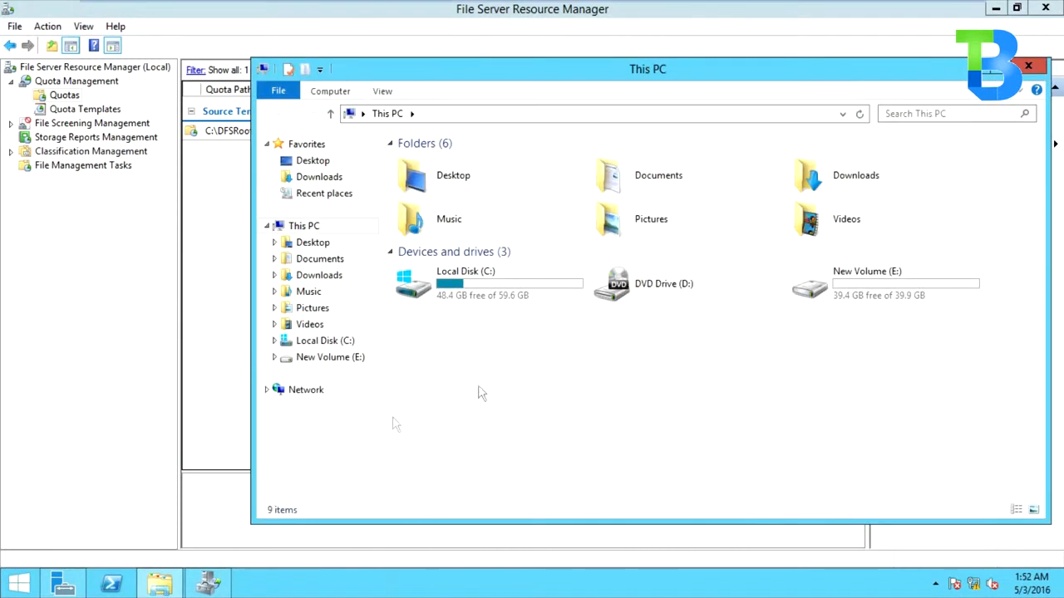
click(327, 311)
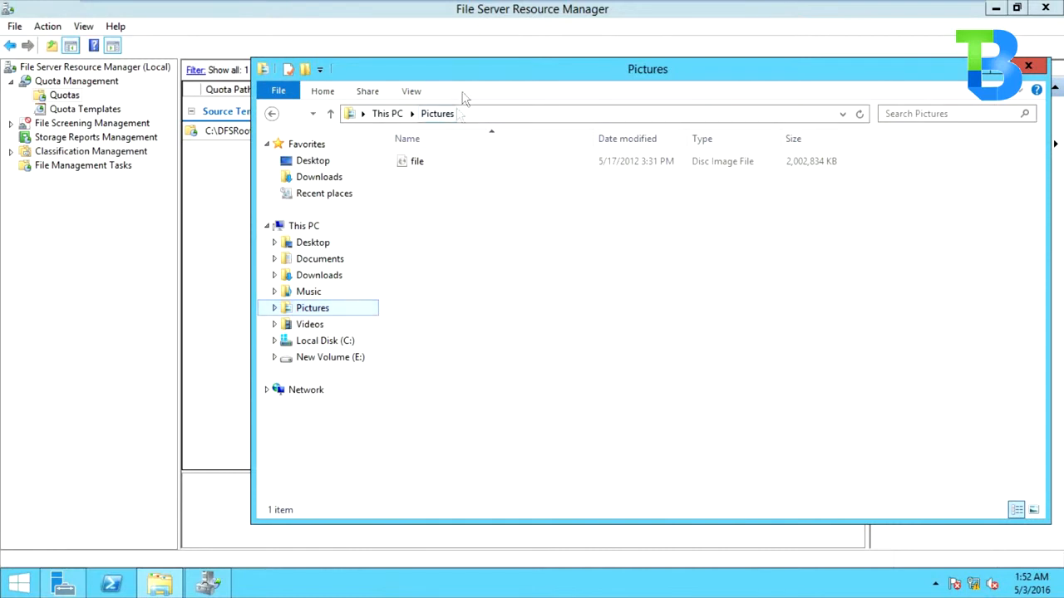
drag(472, 61, 472, 88)
drag(402, 105, 326, 121)
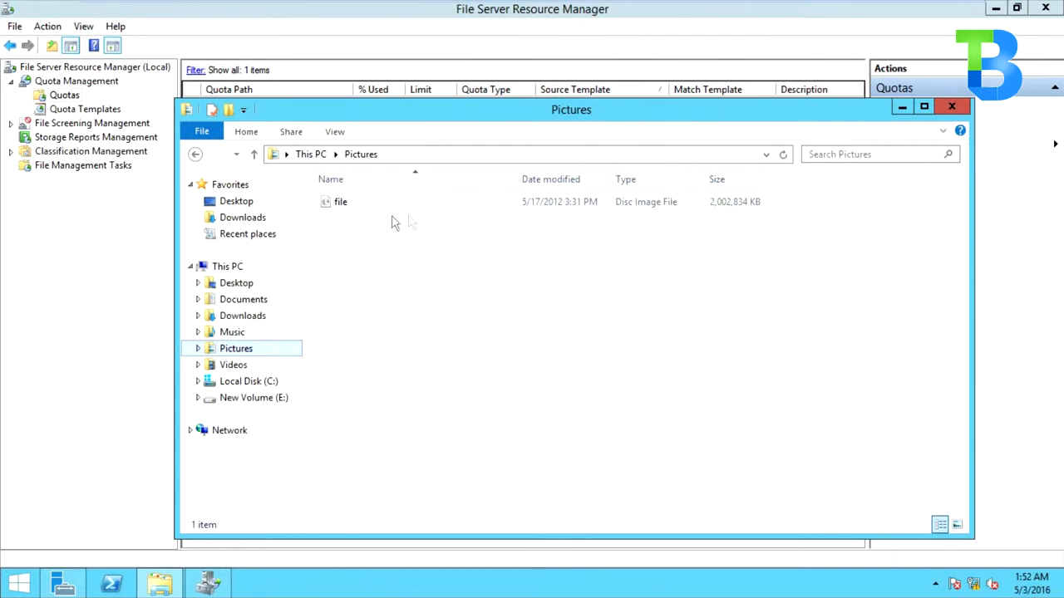
right_click(343, 205)
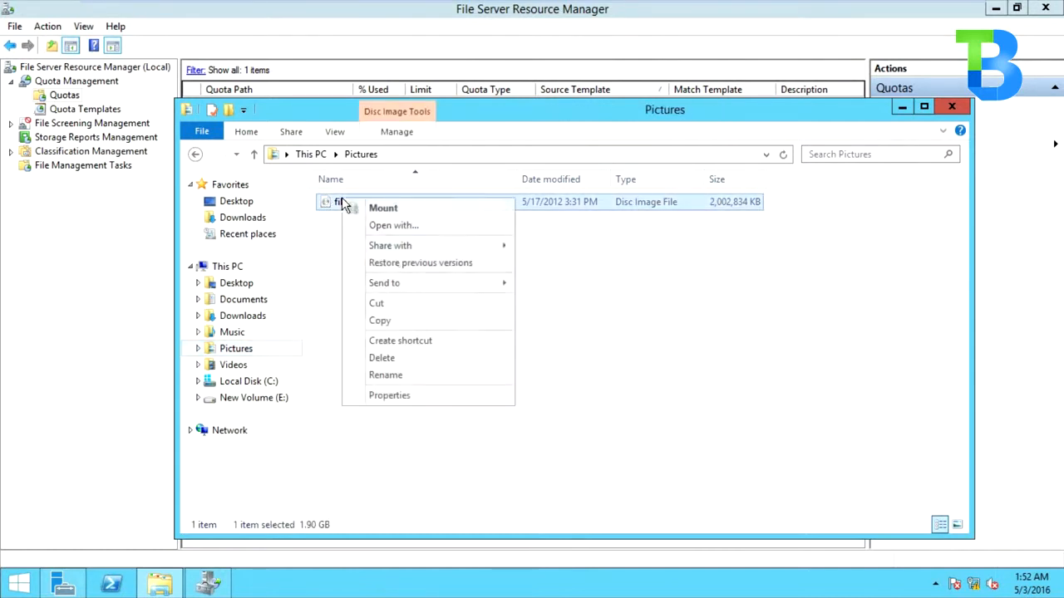
click(387, 323)
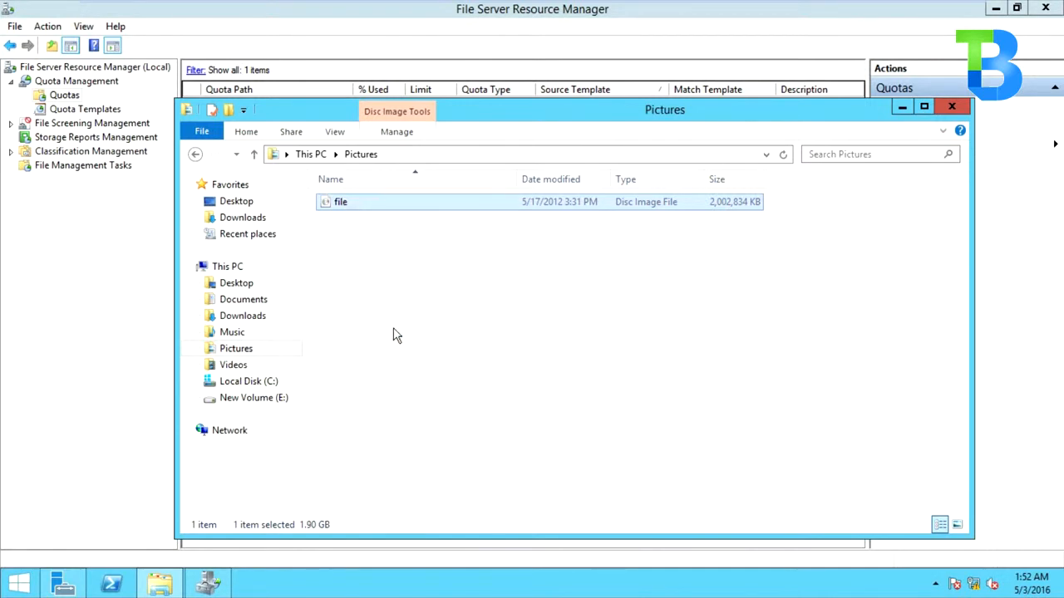
- Open \\vincenttechblog.com\CompanyFiles in another window and arrange it beside the Pictures window
key(super+r)
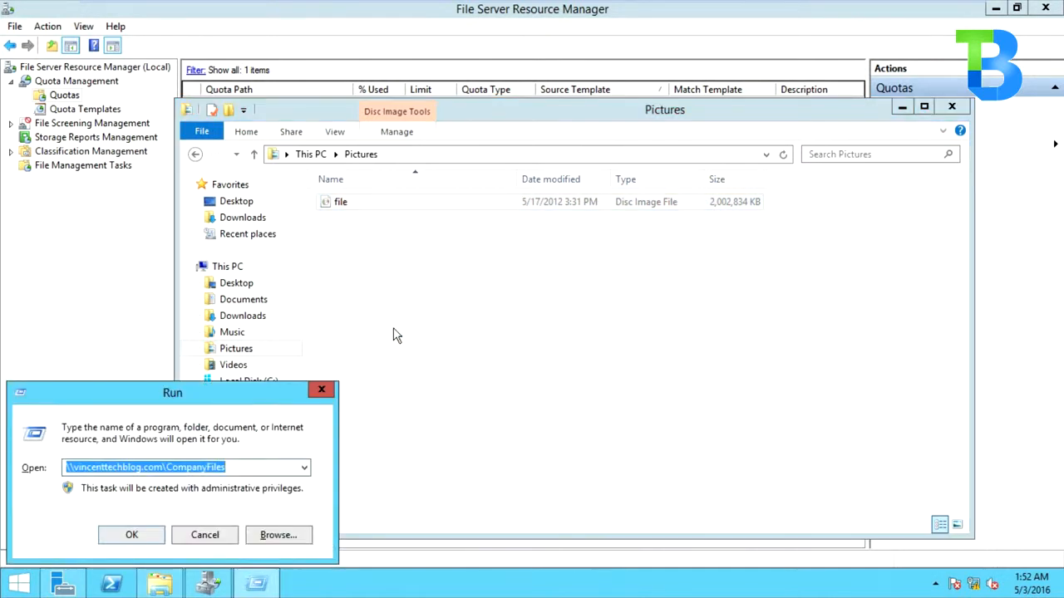
key(Return)
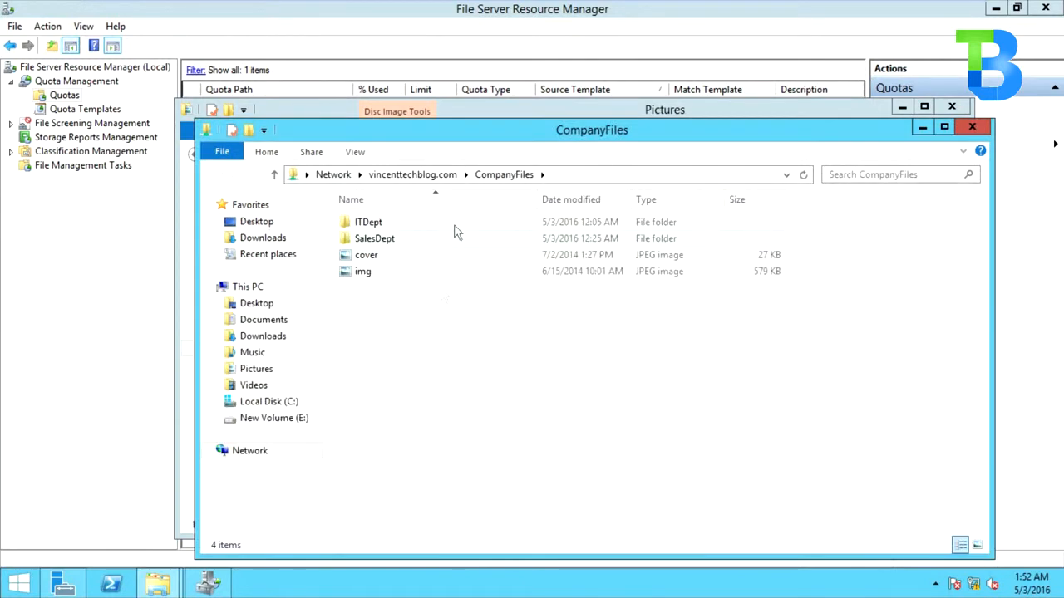
drag(374, 134, 567, 123)
drag(337, 120, 208, 118)
click(909, 365)
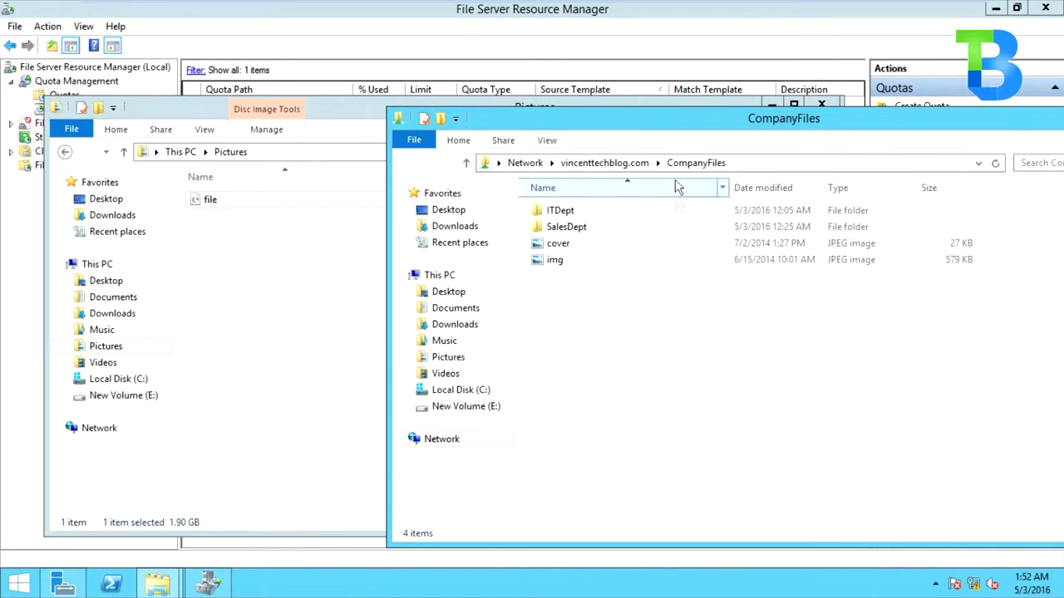
drag(645, 60, 587, 65)
- Try to paste the copied disc image into the CompanyFiles share, cancel the copy, and return to the Pictures window
right_click(572, 297)
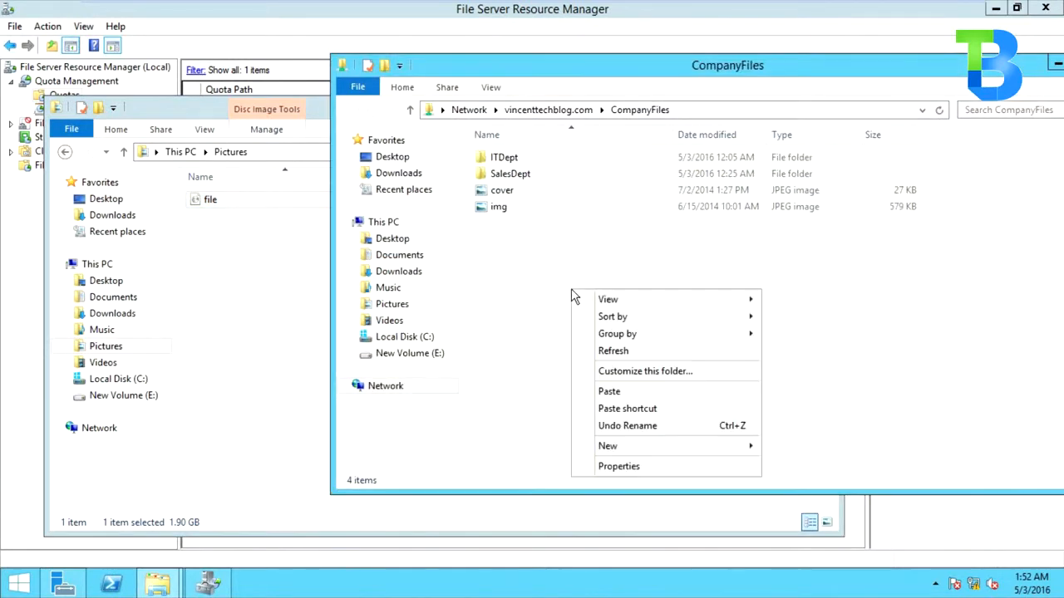
click(608, 392)
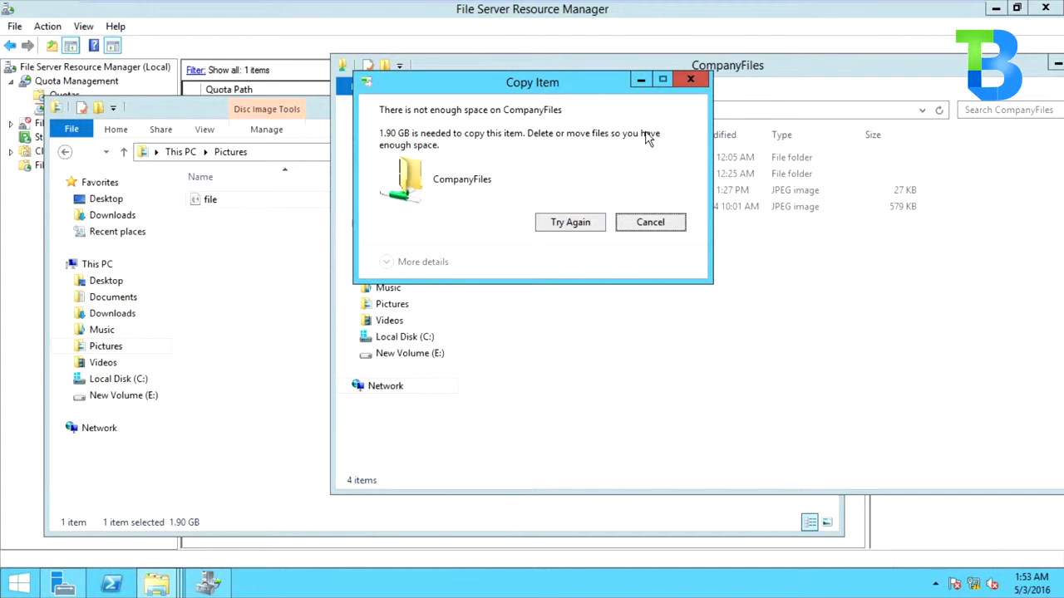
click(645, 227)
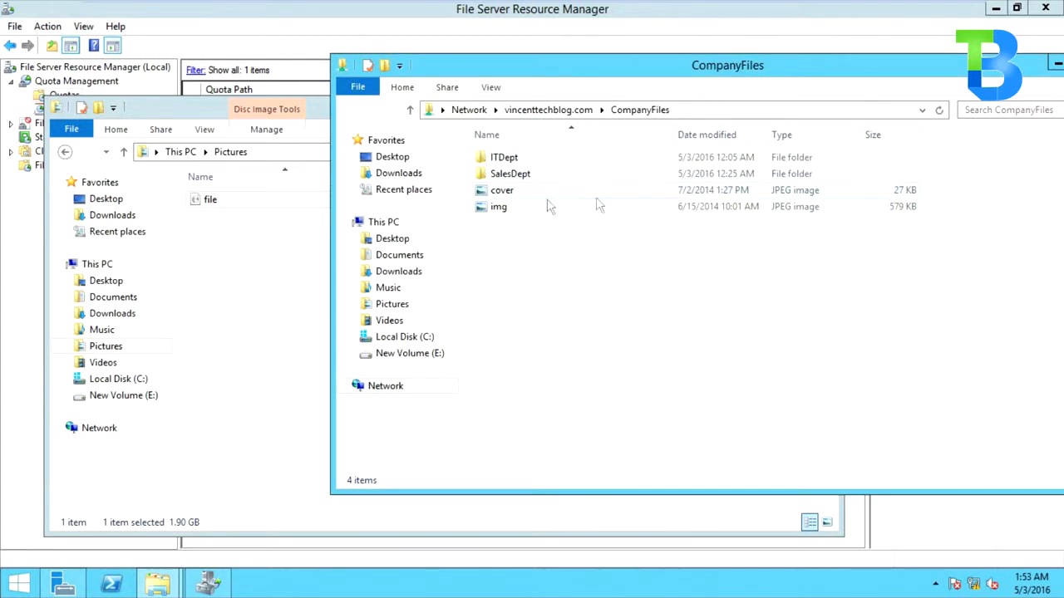
click(231, 234)
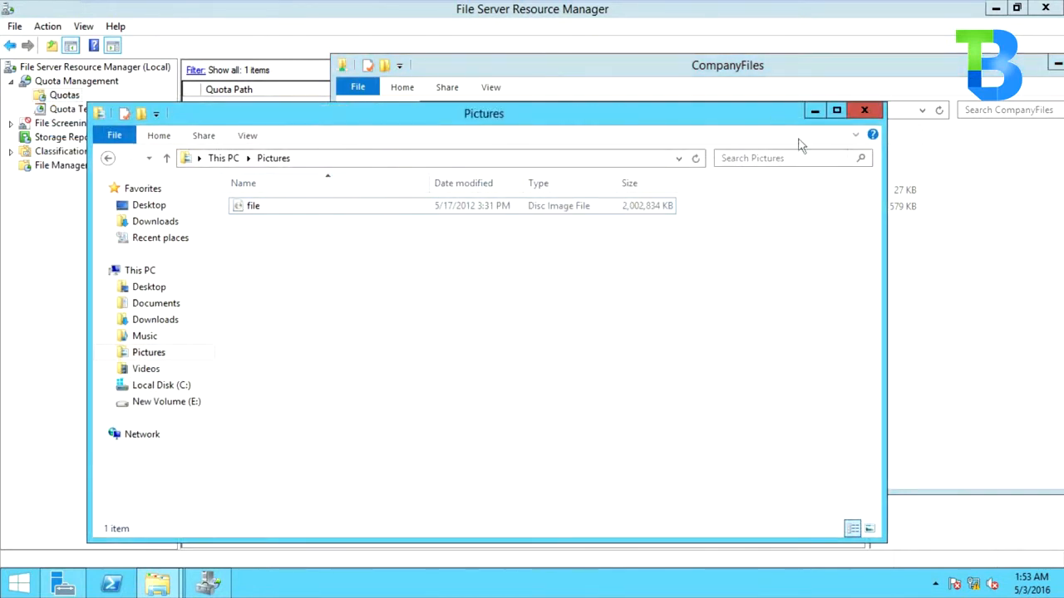
- Close the Pictures window and browse to This PC in the CompanyFiles window to check the drives
click(864, 117)
drag(706, 71, 515, 75)
drag(408, 75, 602, 112)
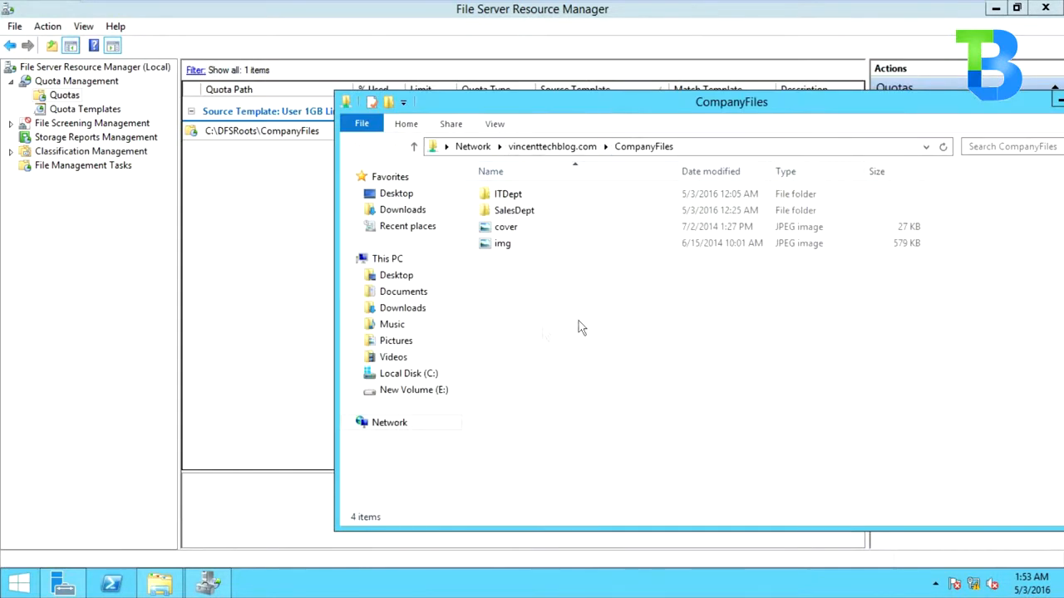
click(419, 260)
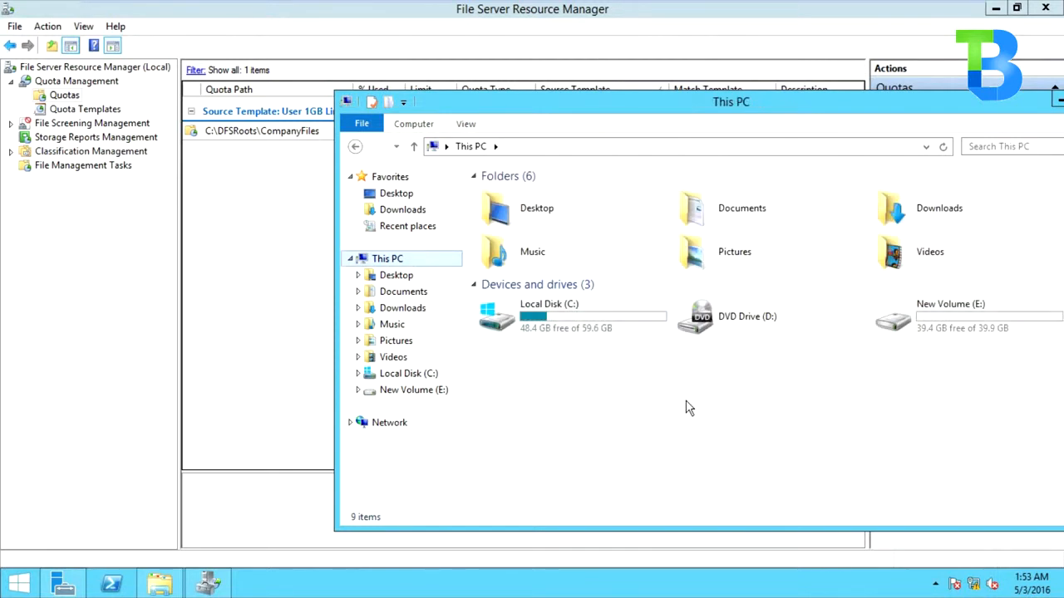
drag(679, 108, 604, 91)
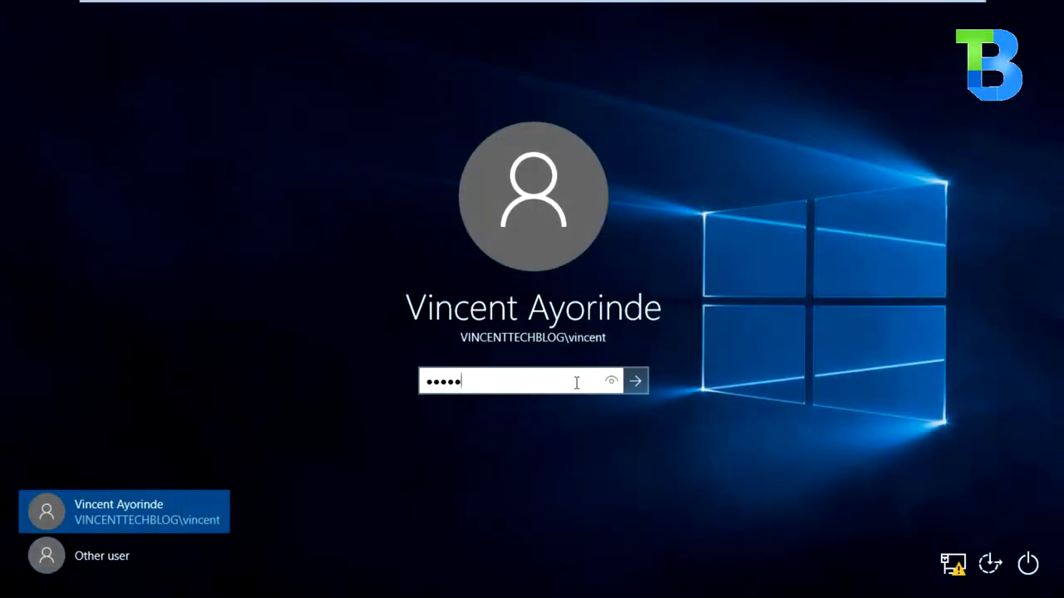
- Sign in to the Windows 10 client with the account password and open the Music folder from This PC
text(•••)
key(Return)
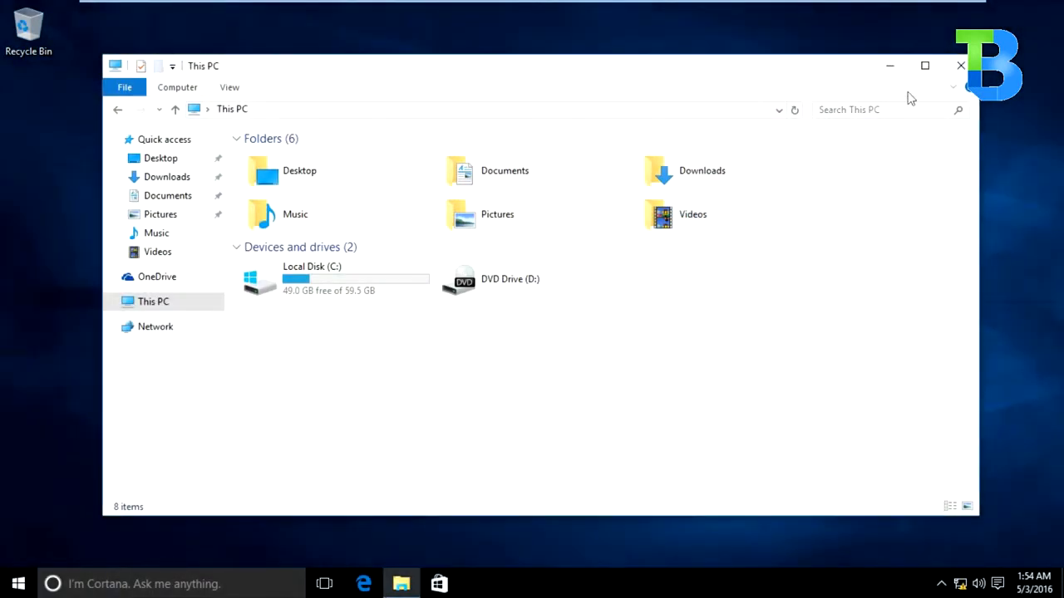
double_click(487, 225)
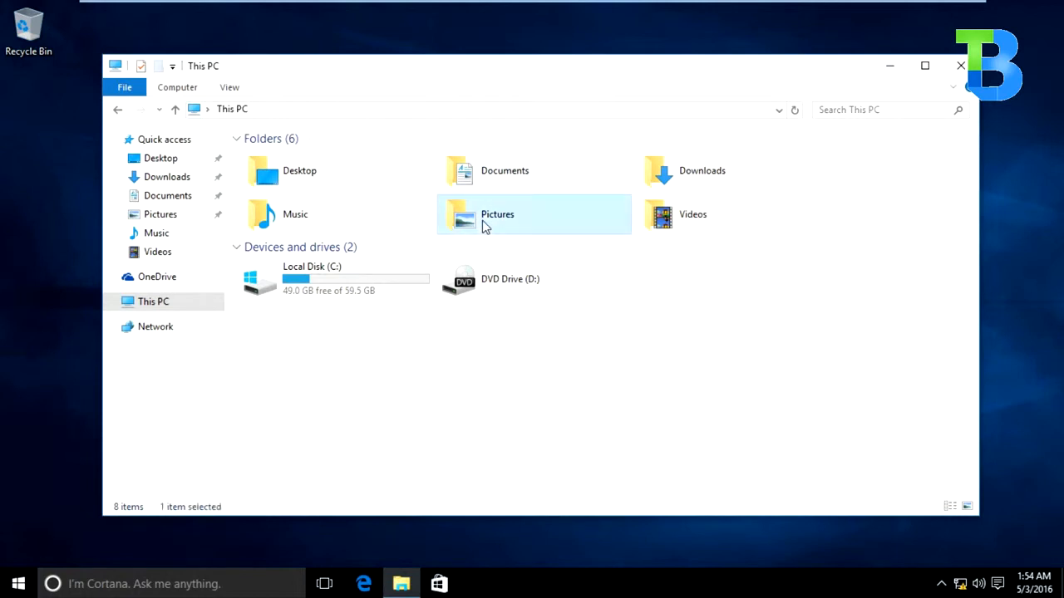
click(190, 307)
double_click(323, 218)
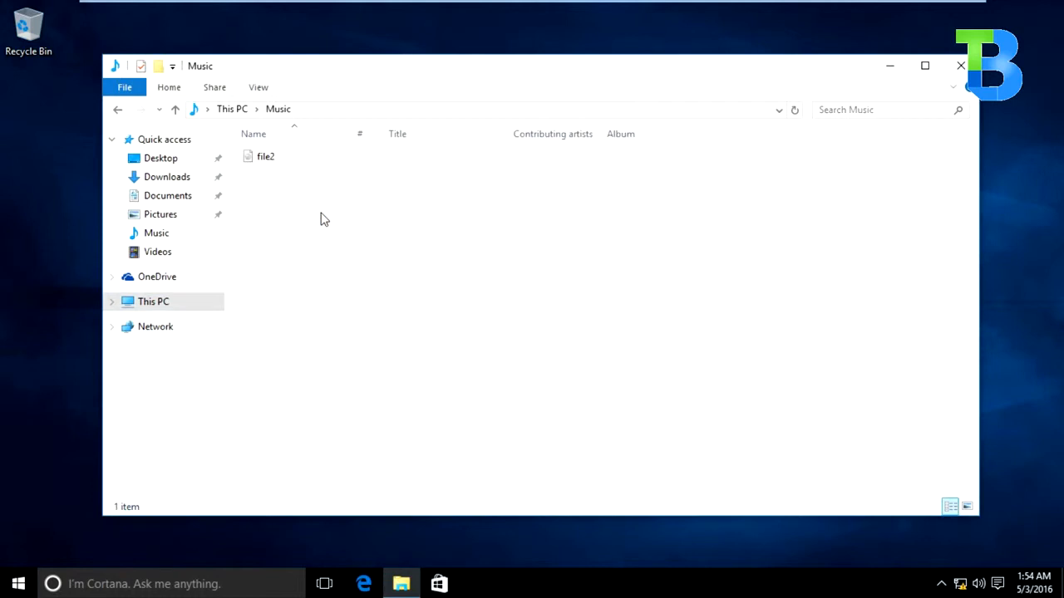
- Copy the disc image "file2" from the Music folder
click(276, 168)
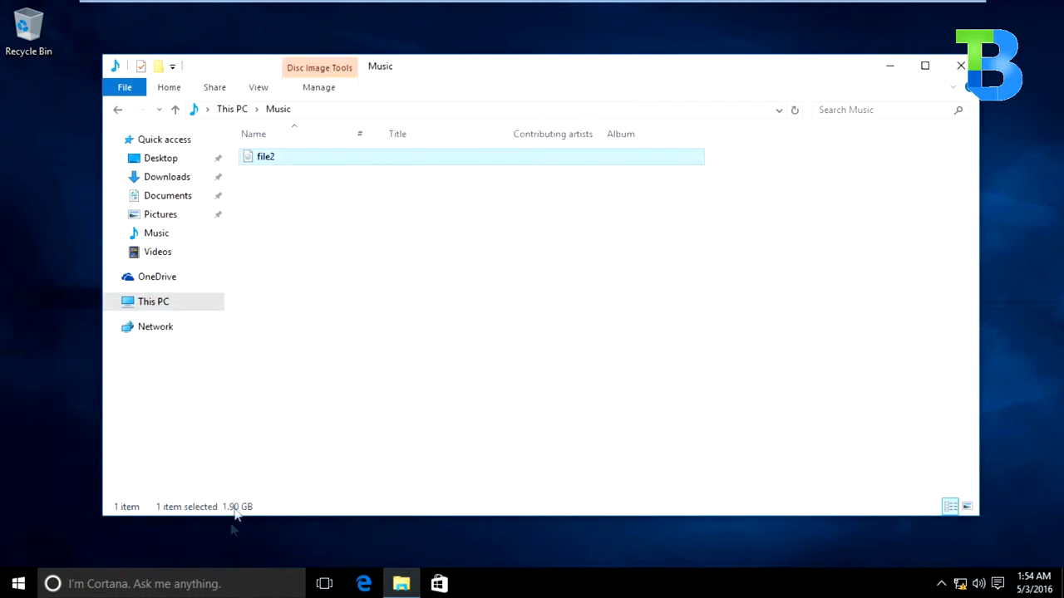
right_click(272, 165)
click(316, 329)
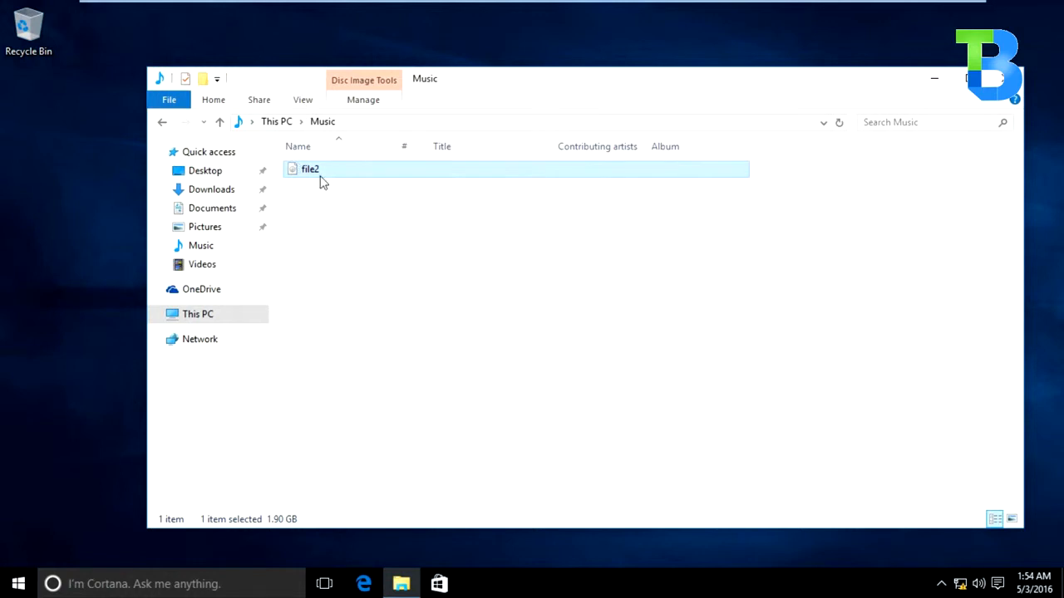
- Open \\vincenttechblog.com\CompanyFiles from the Run dialog and try to paste the copied "file2" into the share
key(super+r)
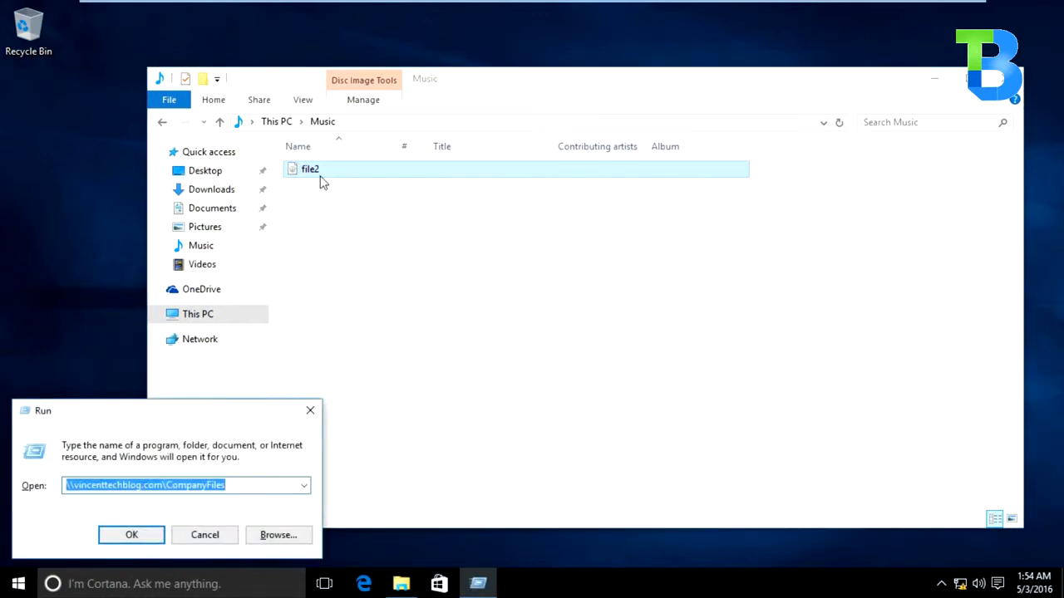
key(Return)
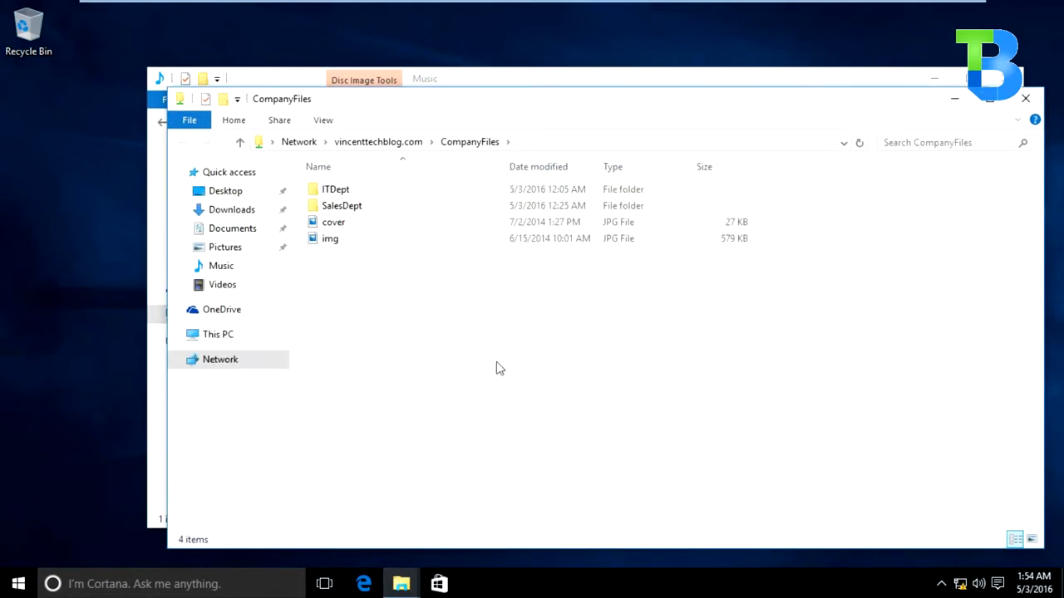
right_click(497, 368)
click(555, 472)
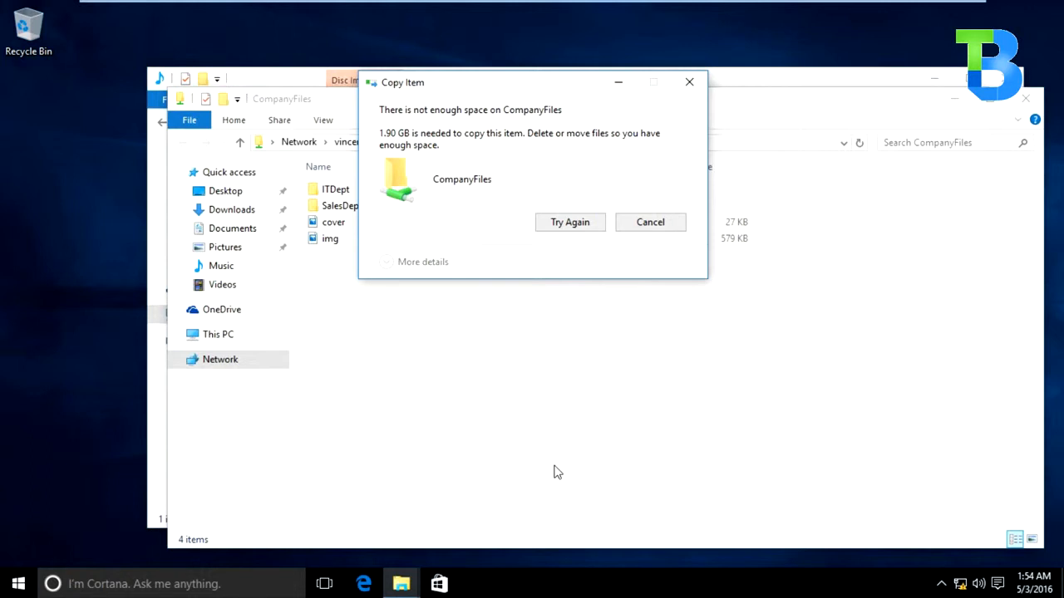
drag(518, 93, 580, 126)
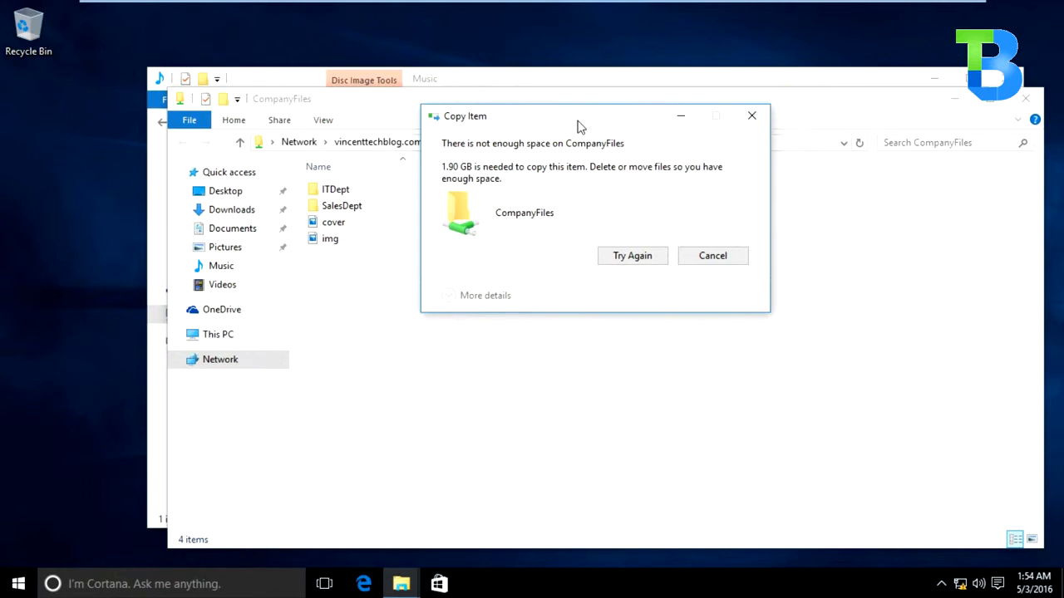
drag(580, 126, 571, 101)
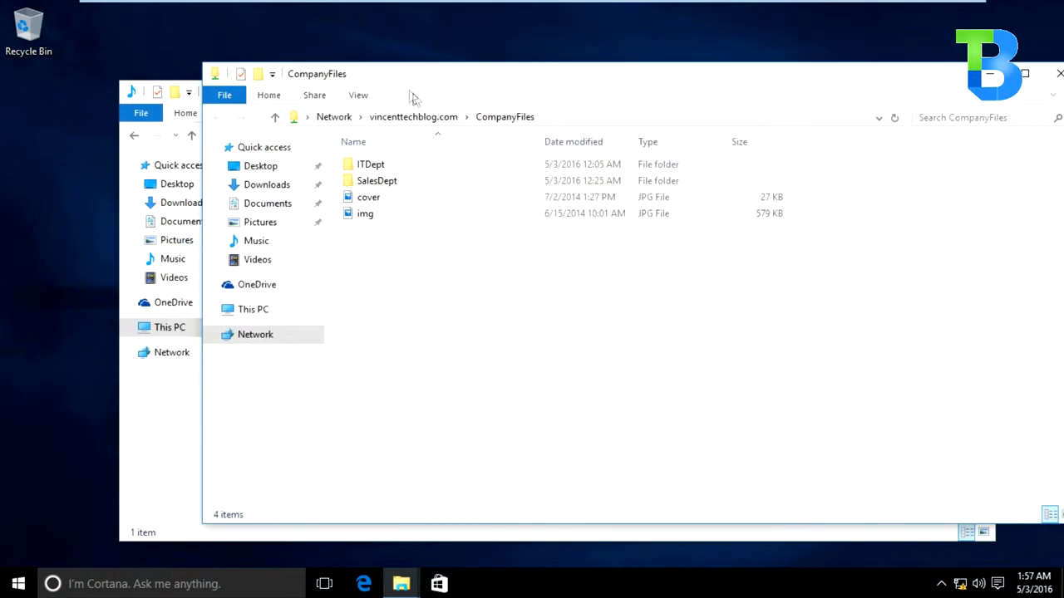
drag(404, 86, 380, 83)
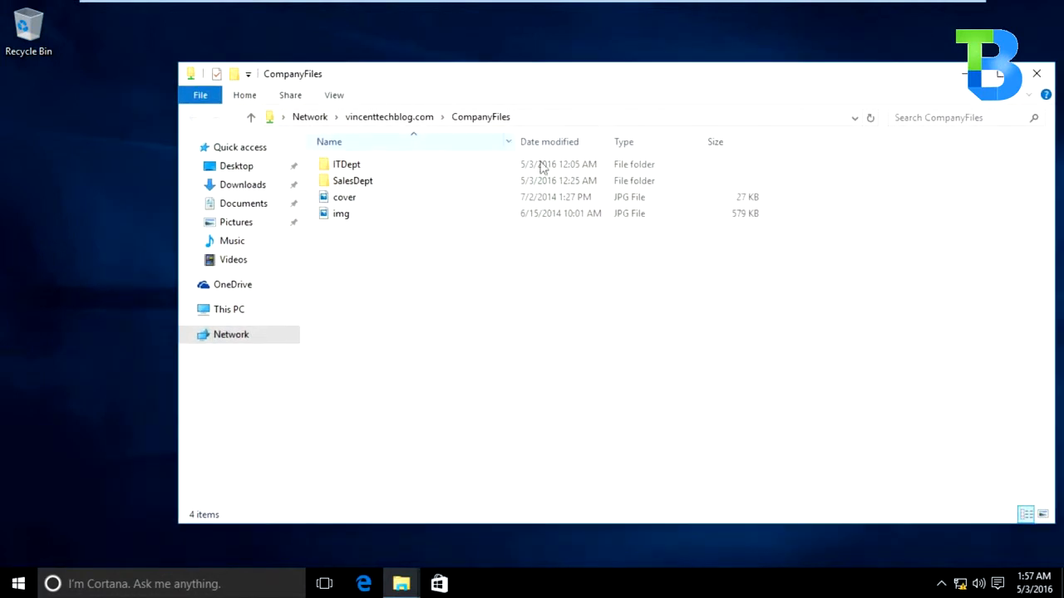
mouse_move(453, 84)
mouse_down()
mouse_move(422, 83)
mouse_move(668, 90)
mouse_move(399, 100)
mouse_move(484, 90)
mouse_move(440, 83)
mouse_up()
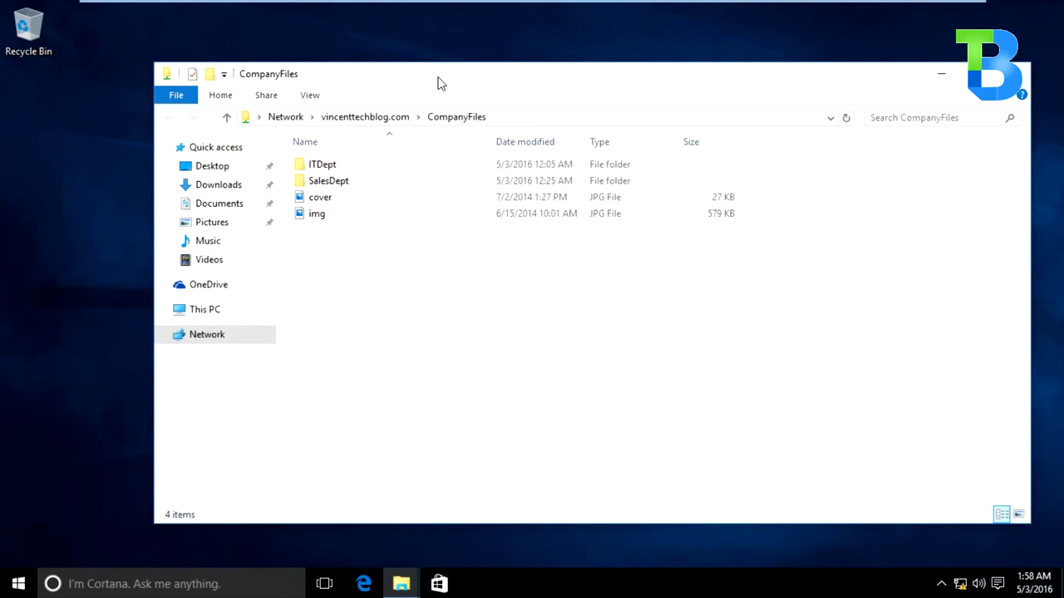
drag(451, 322, 372, 135)
click(376, 270)
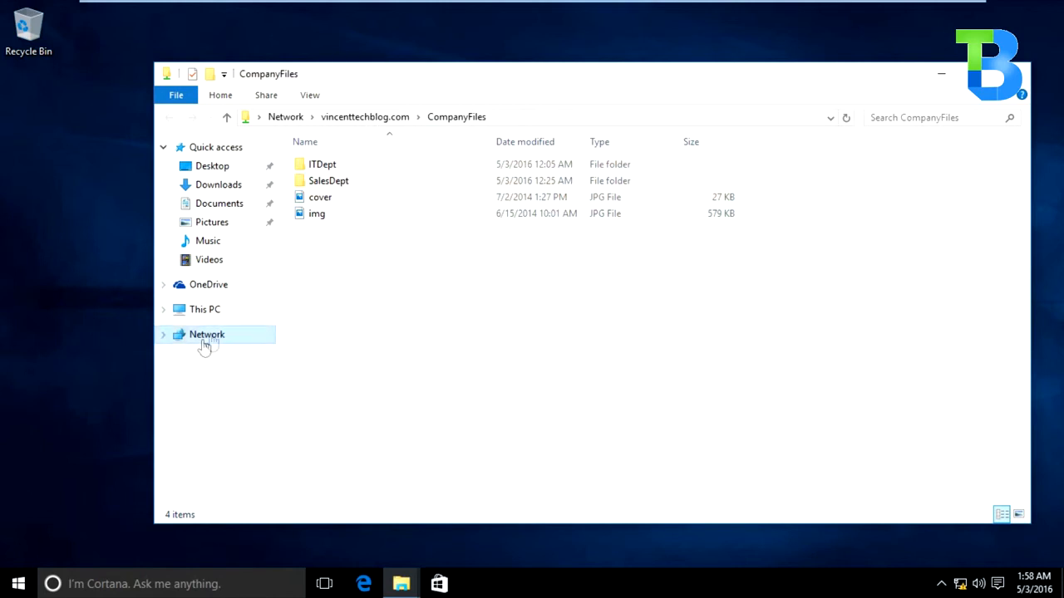